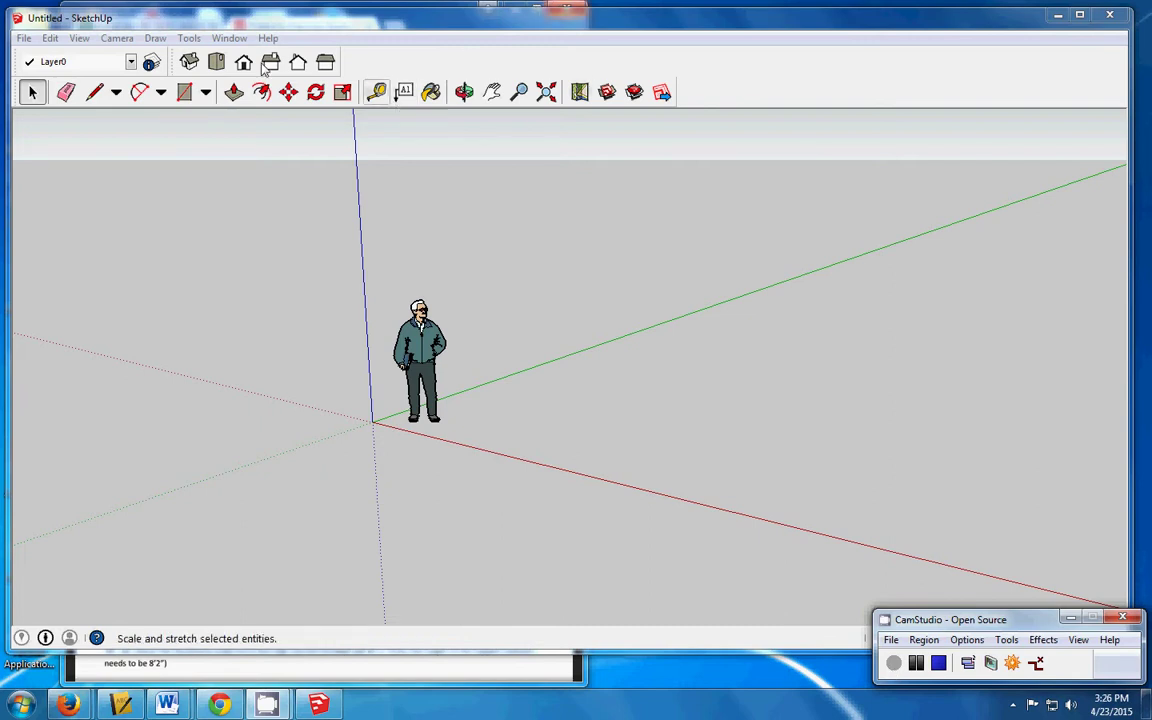
Switch to the top view and delete the default human figure near the origin.
left_click(216, 62)
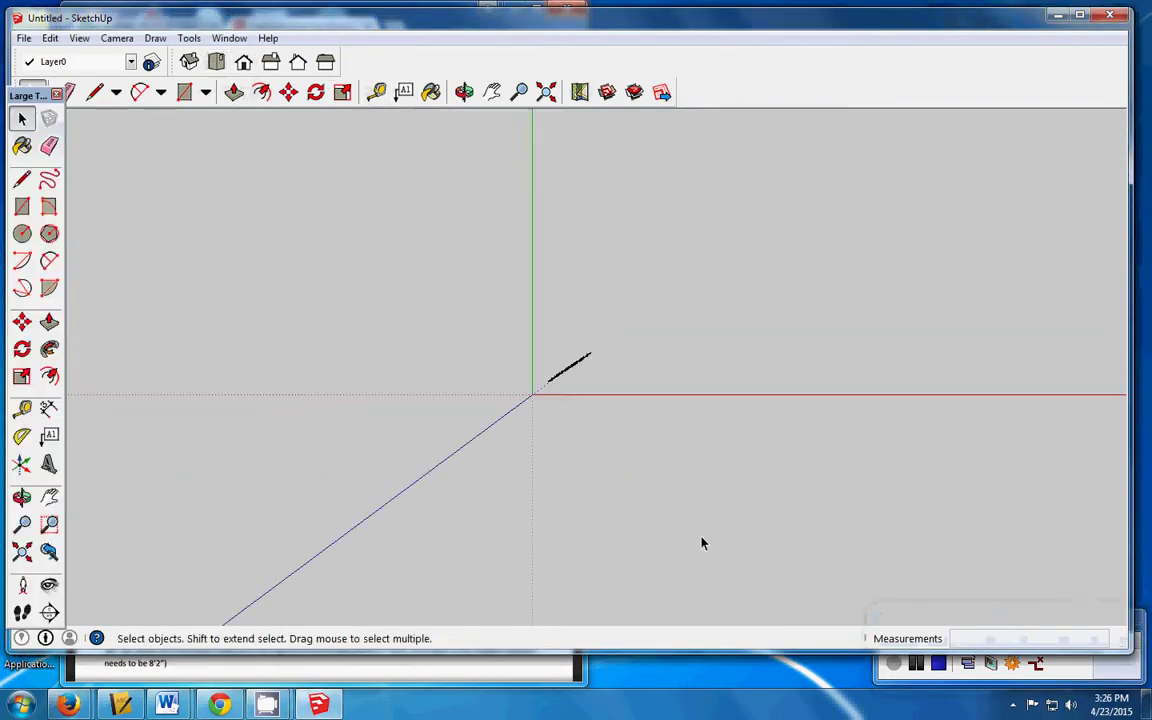
left_click(567, 373)
key("Delete")
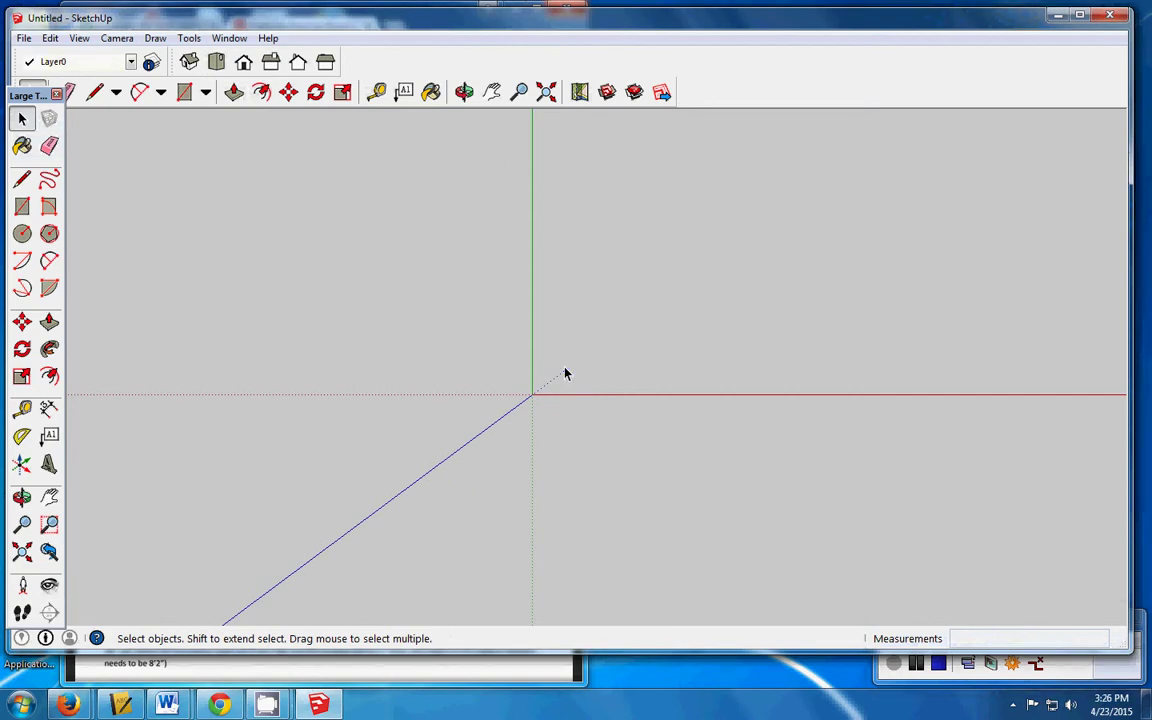
Check the sill plate size in the framing instructions and draw a 12' by 6" rectangle in the upper quadrant beside the green axis.
left_click(427, 676)
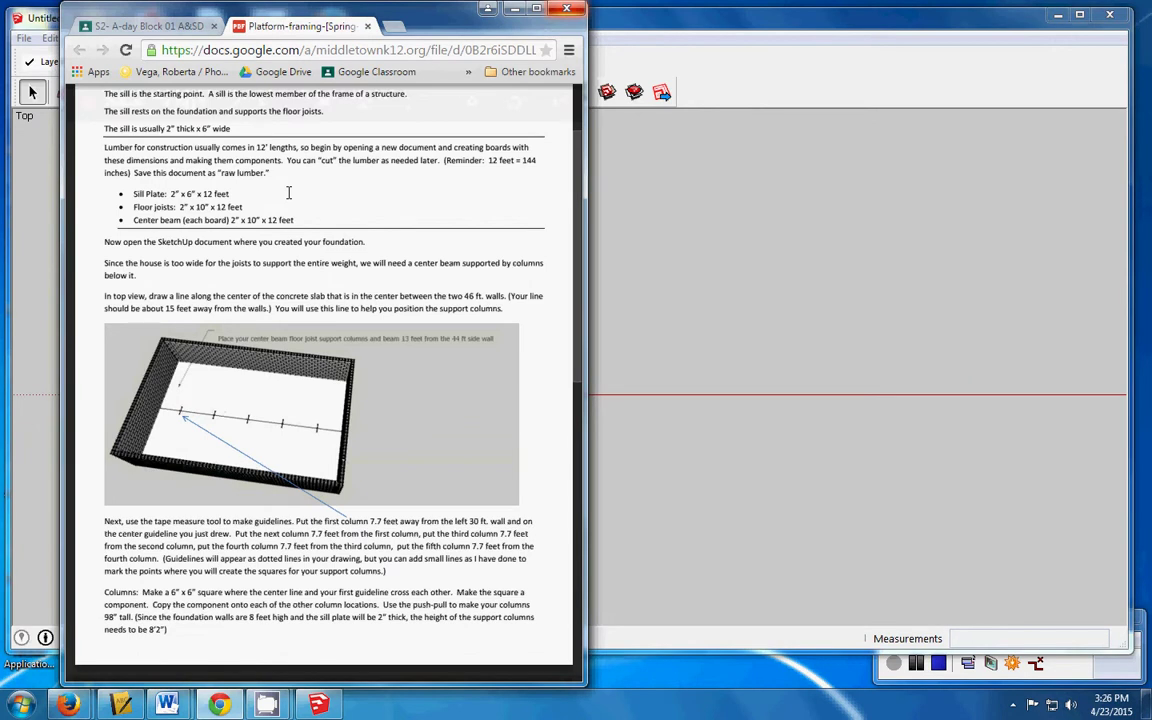
left_click(646, 206)
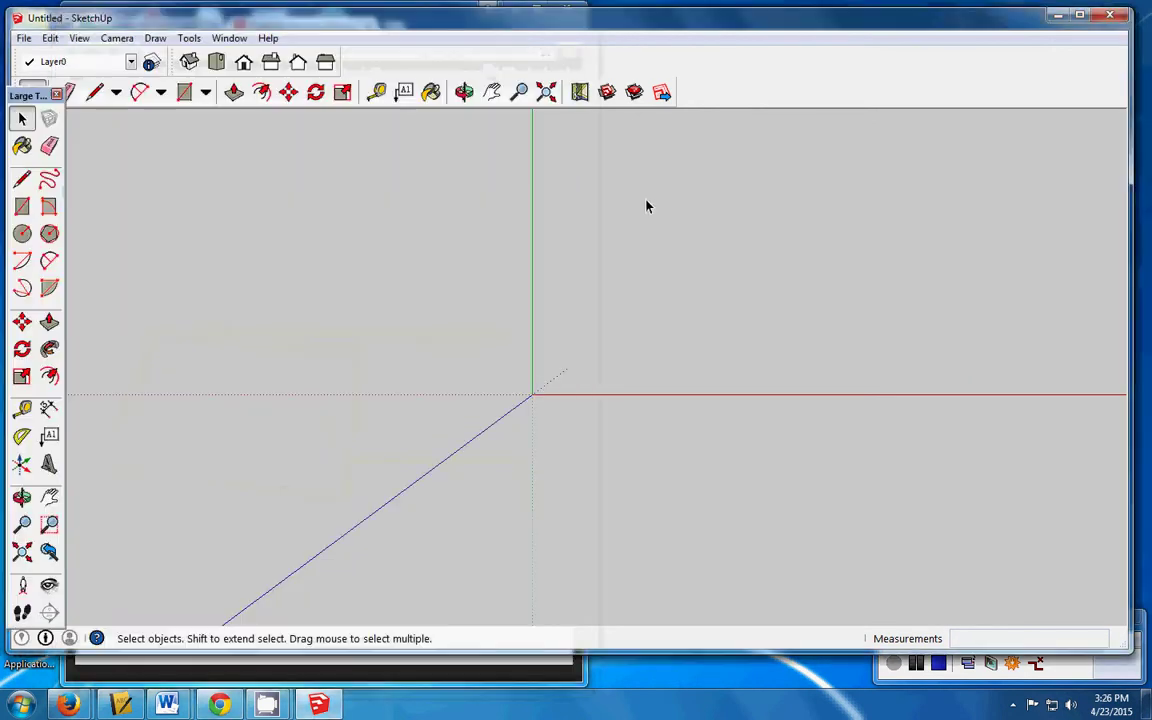
left_click(23, 207)
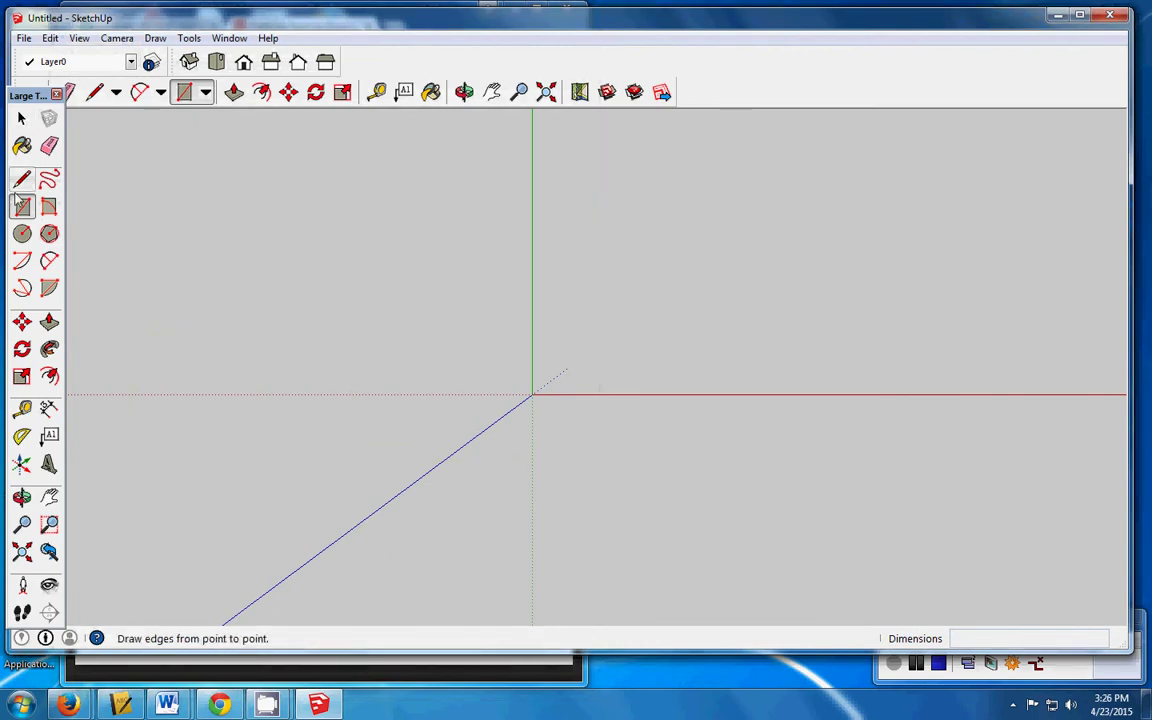
left_click(606, 195)
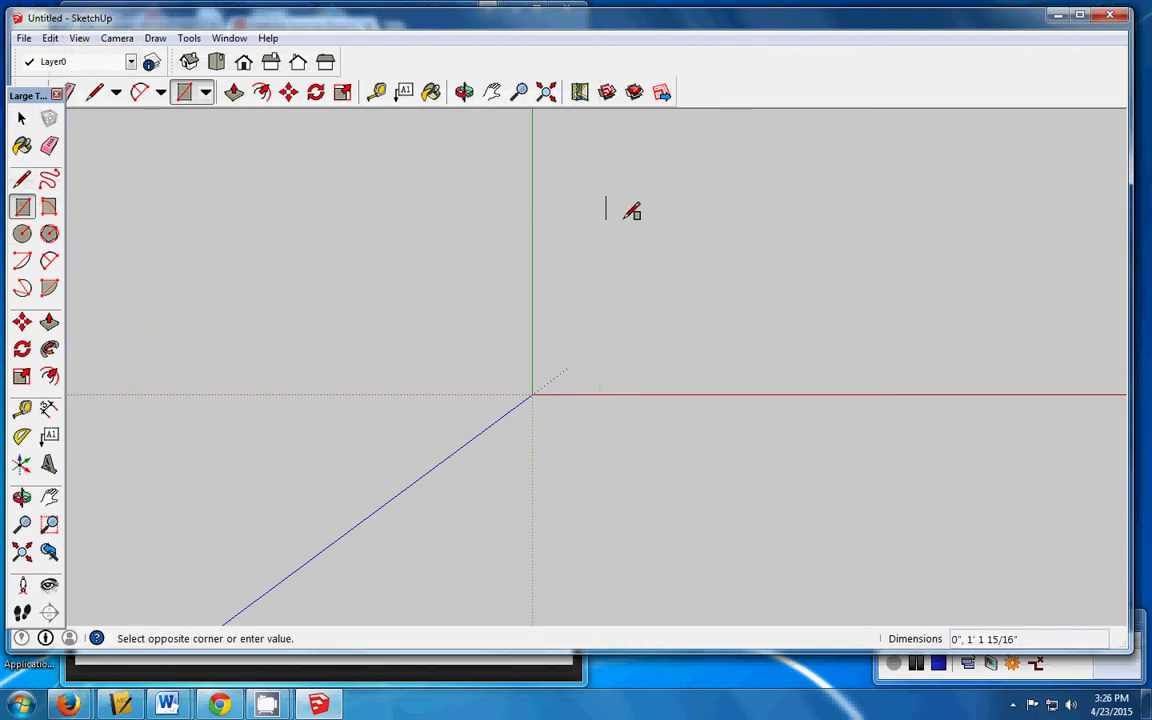
left_click(966, 228)
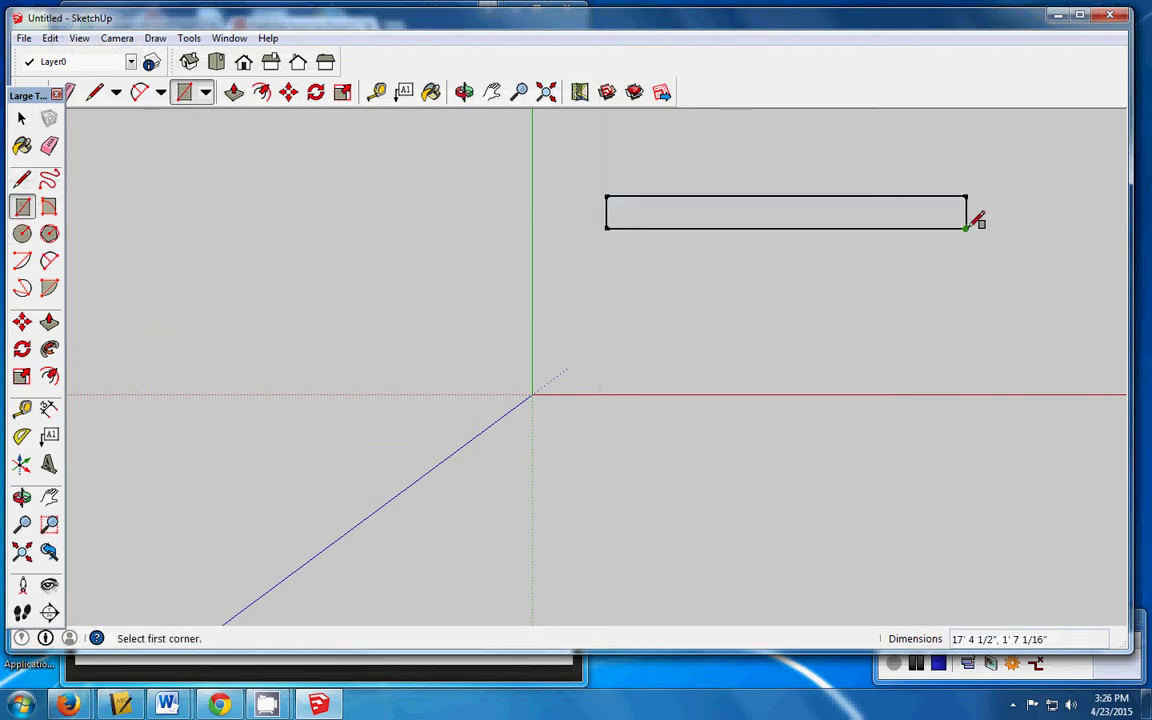
type("12',")
key("ctrl+z")
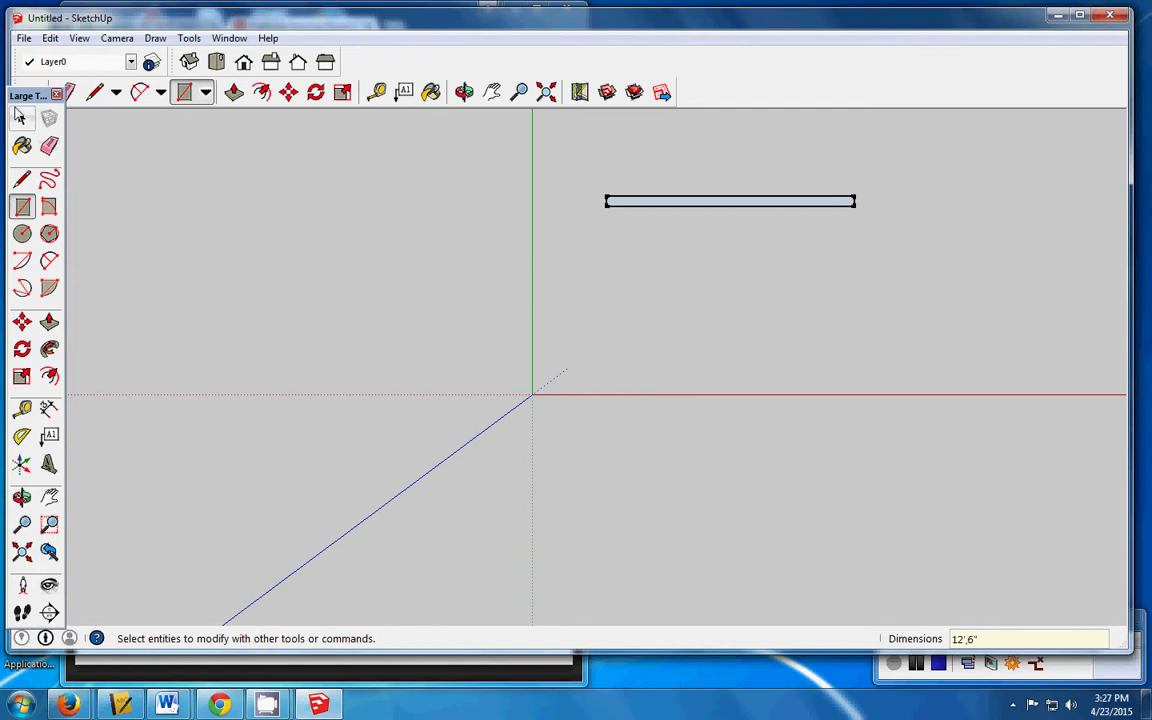
Make the rectangle's face a component named 2x6x12.
left_click(22, 120)
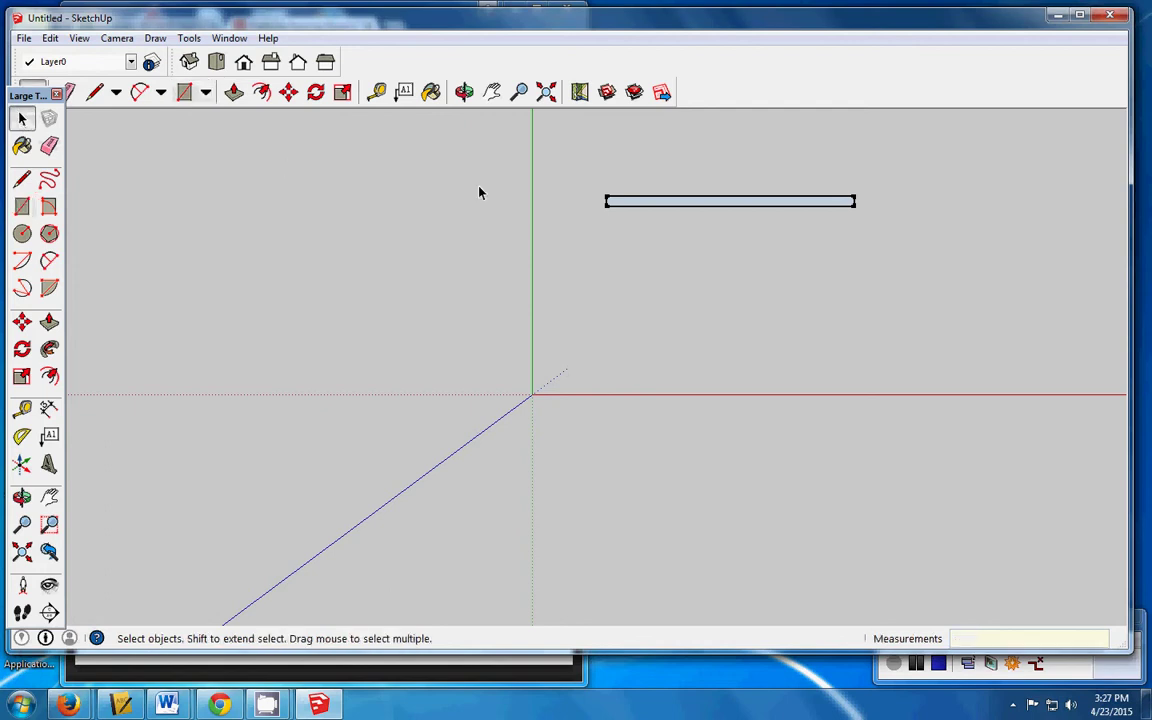
left_click(642, 205)
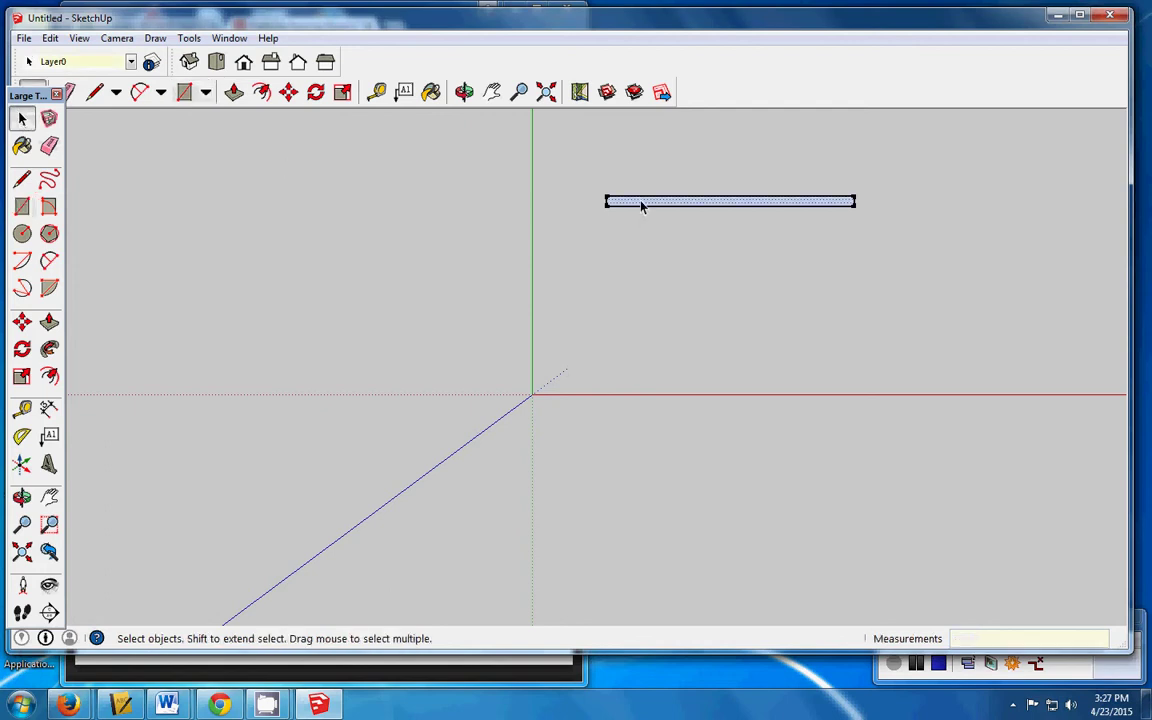
left_click(49, 118)
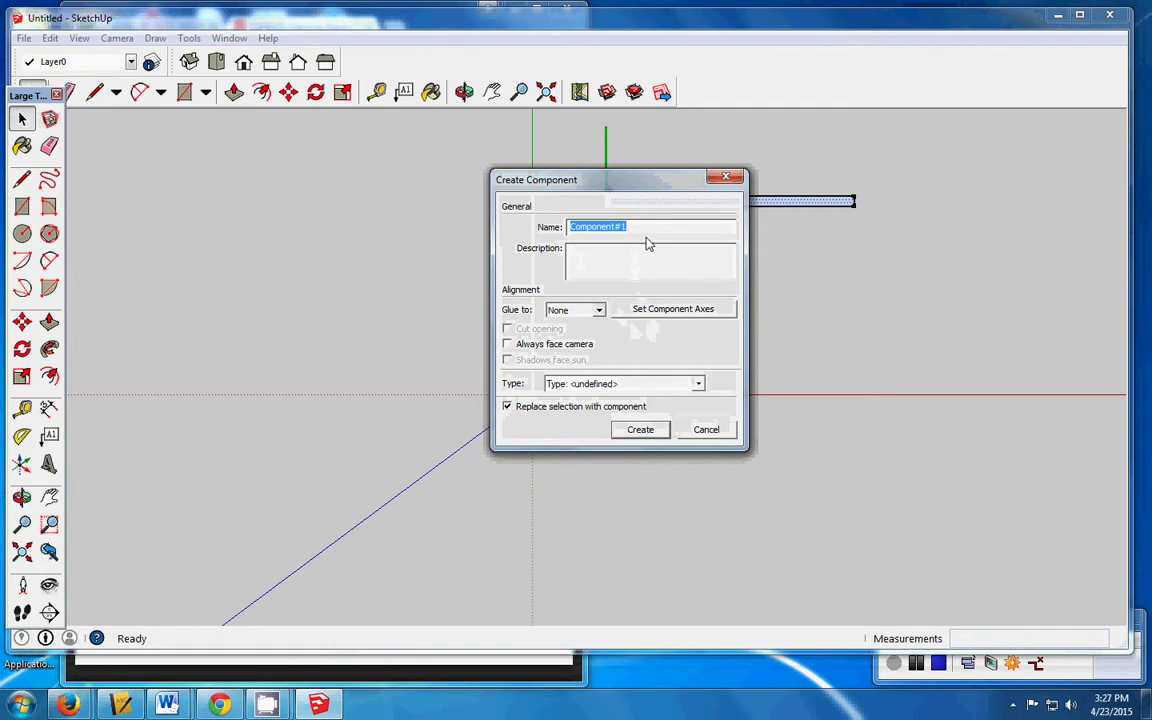
type("2x6")
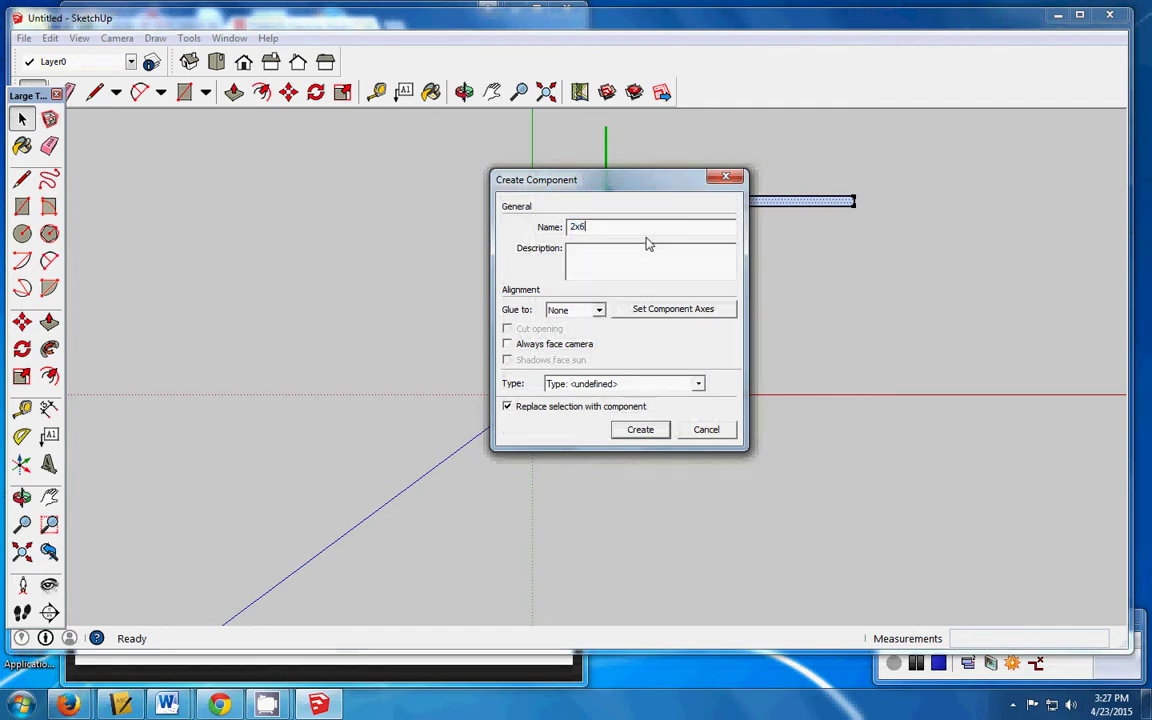
type("x12")
left_click(655, 430)
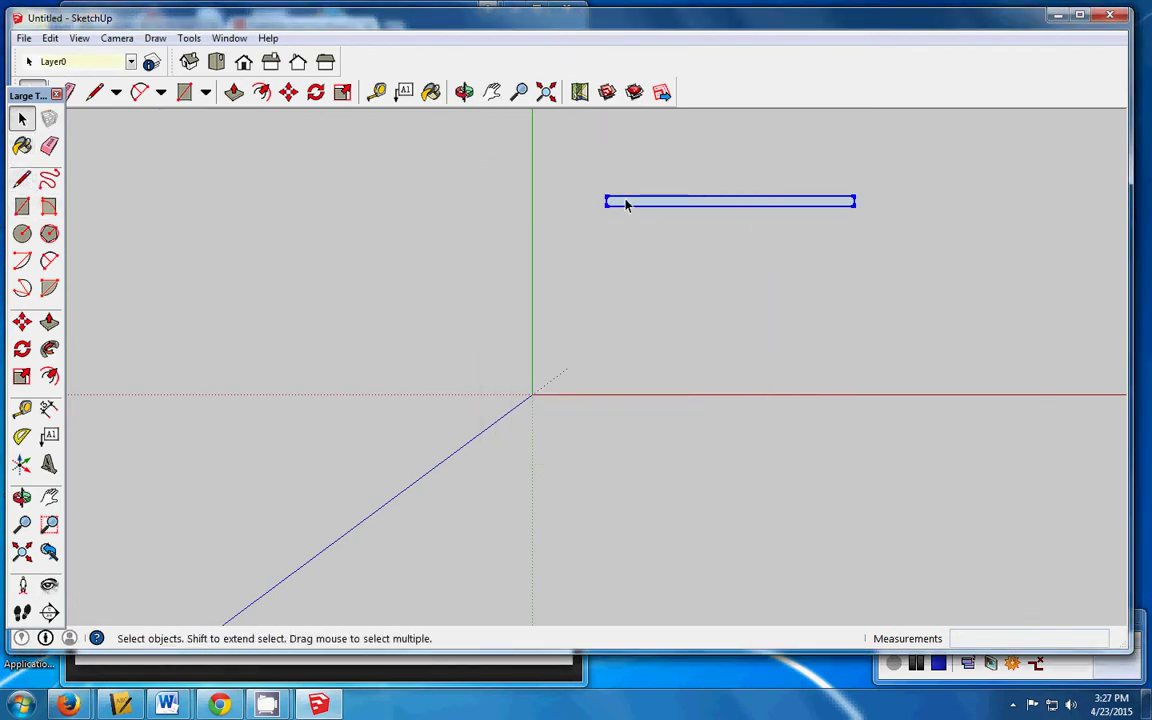
Open the 2x6x12 component for editing and paint its face with the Wood_OSB material.
double_click(627, 205)
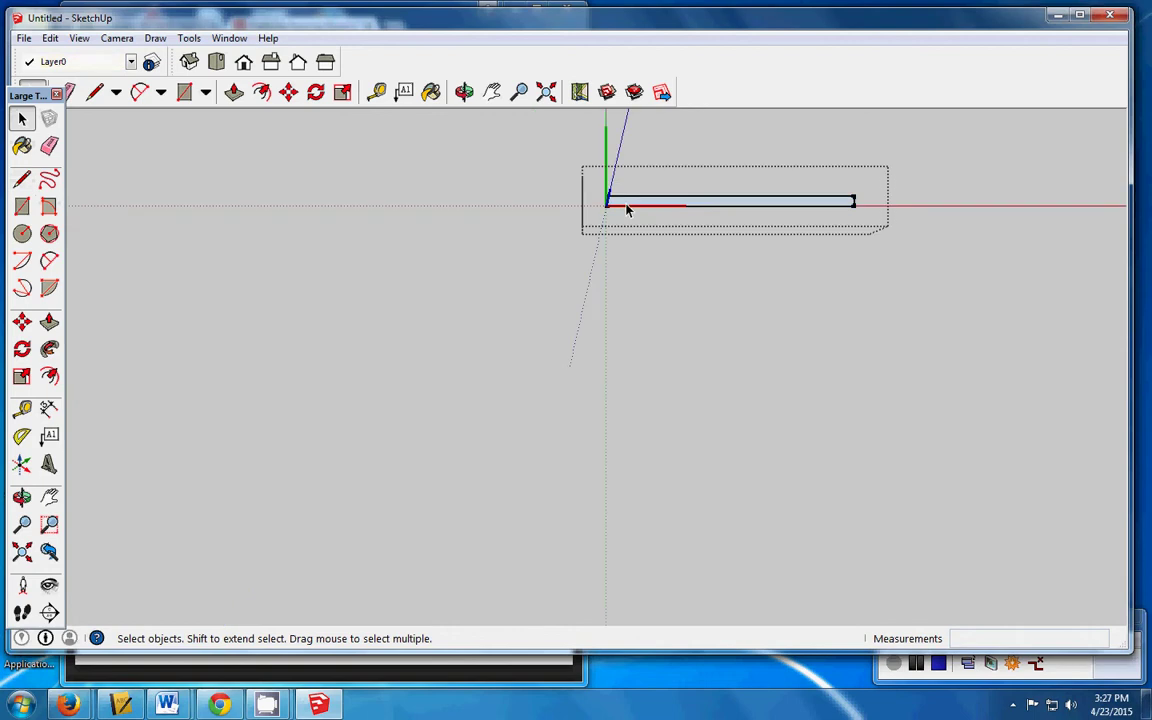
left_click(22, 146)
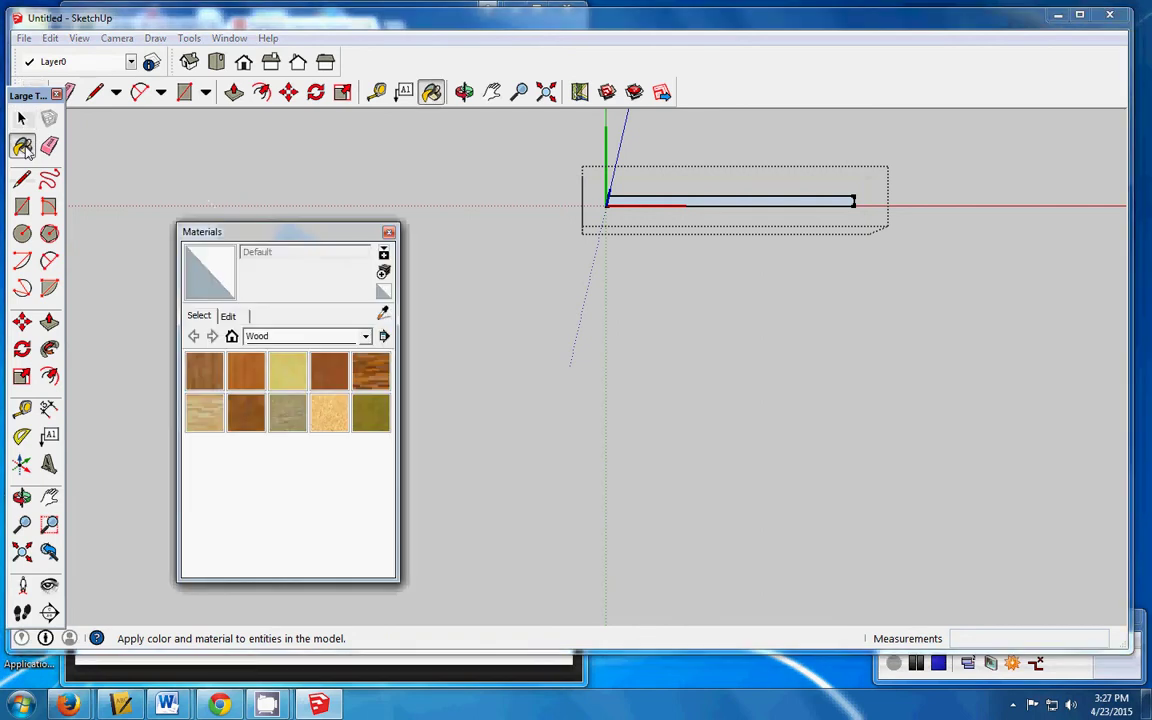
left_click(365, 337)
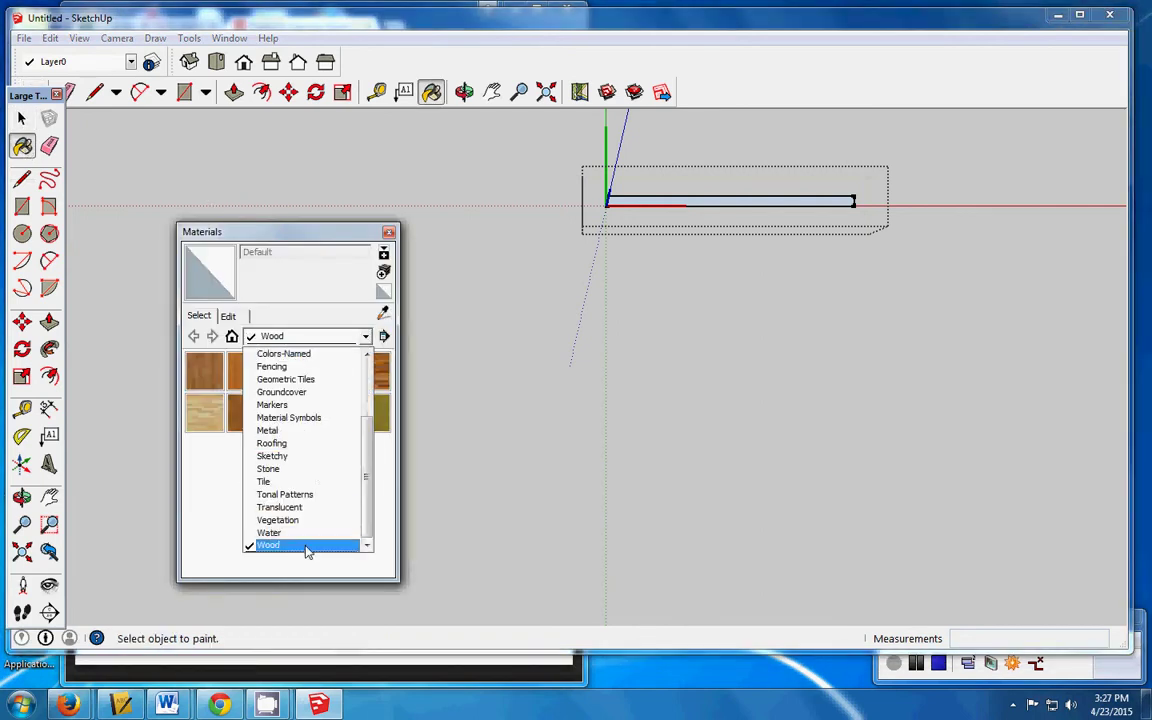
left_click(287, 546)
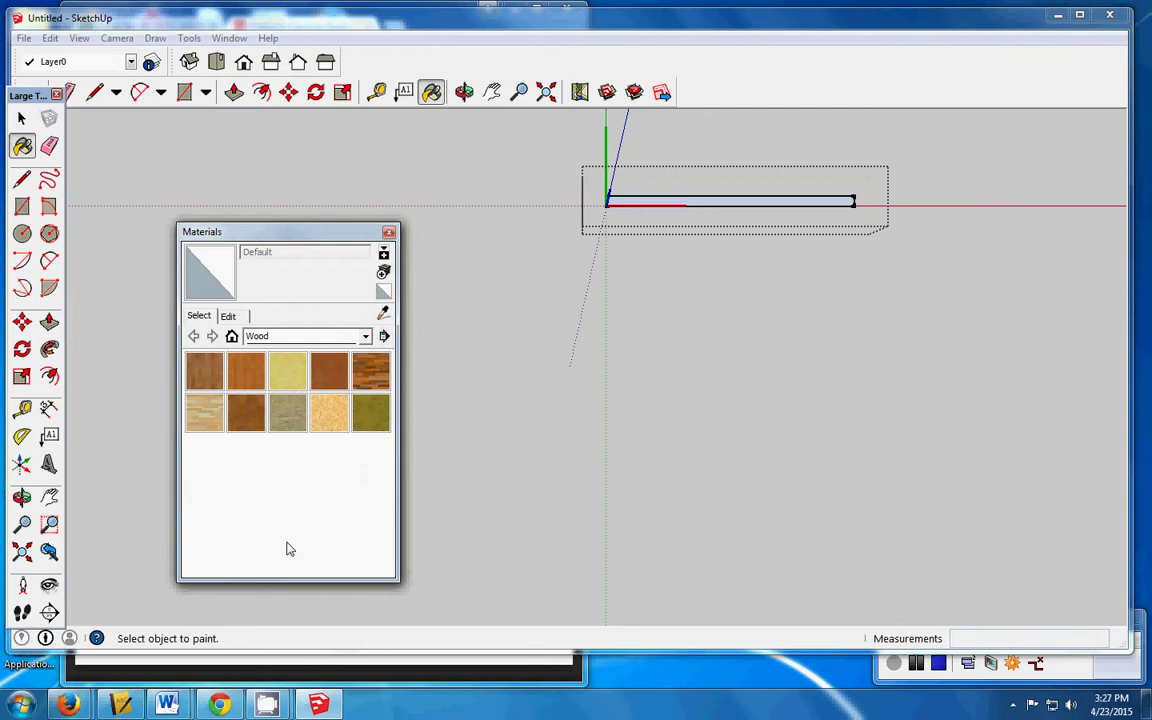
left_click(331, 414)
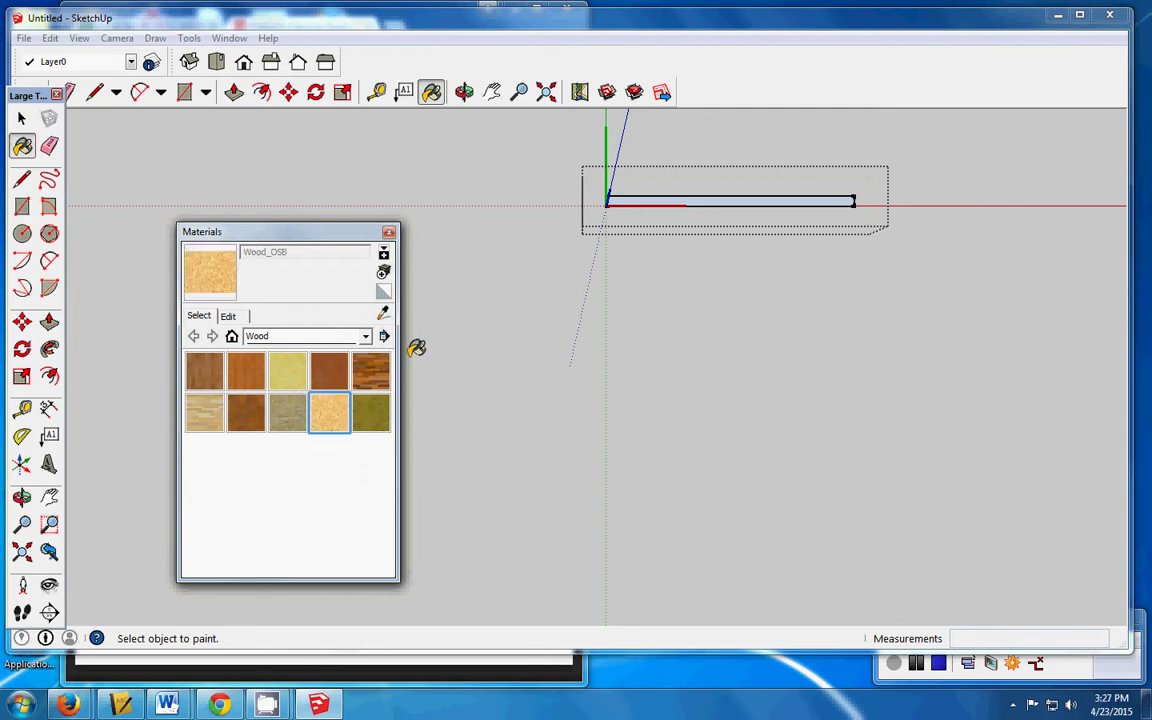
left_click(664, 191)
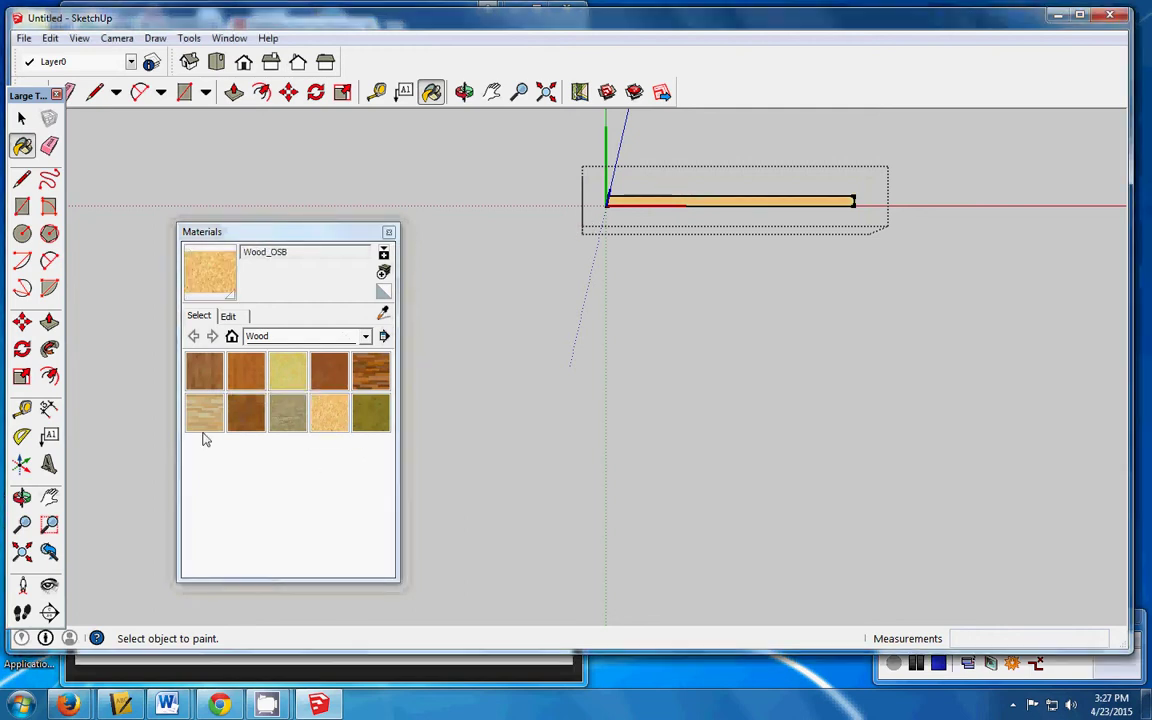
left_click(388, 231)
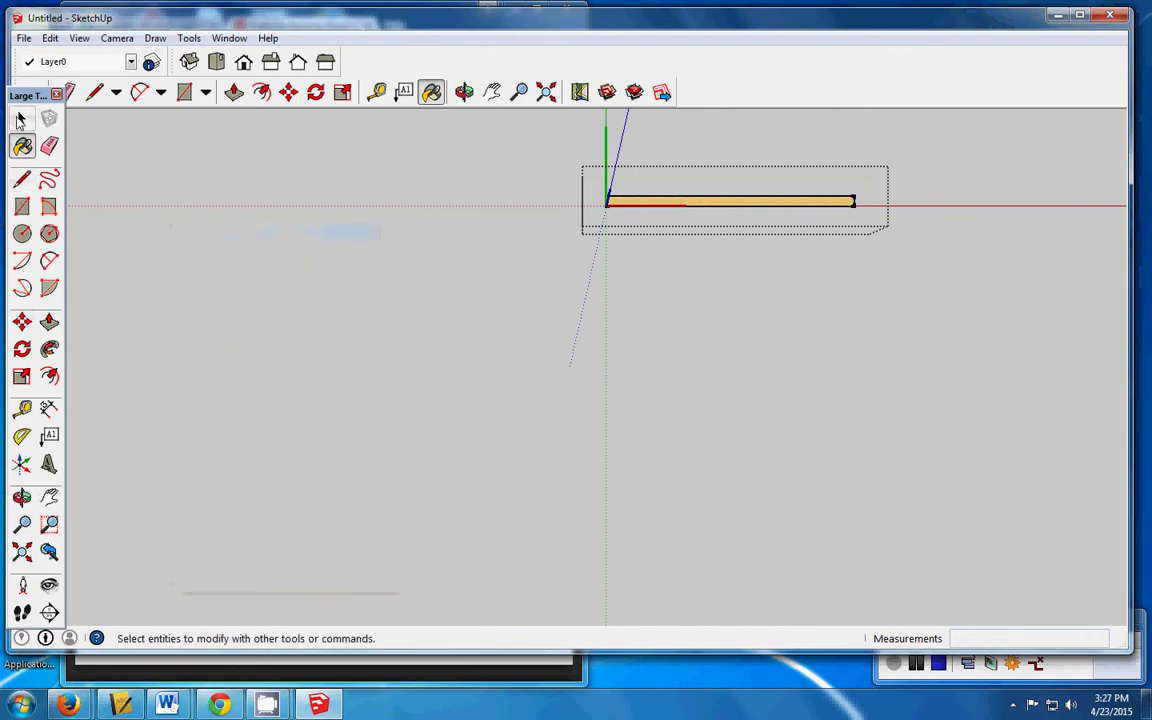
Push/Pull the painted board face to a thickness of 2" and close the component.
left_click(49, 321)
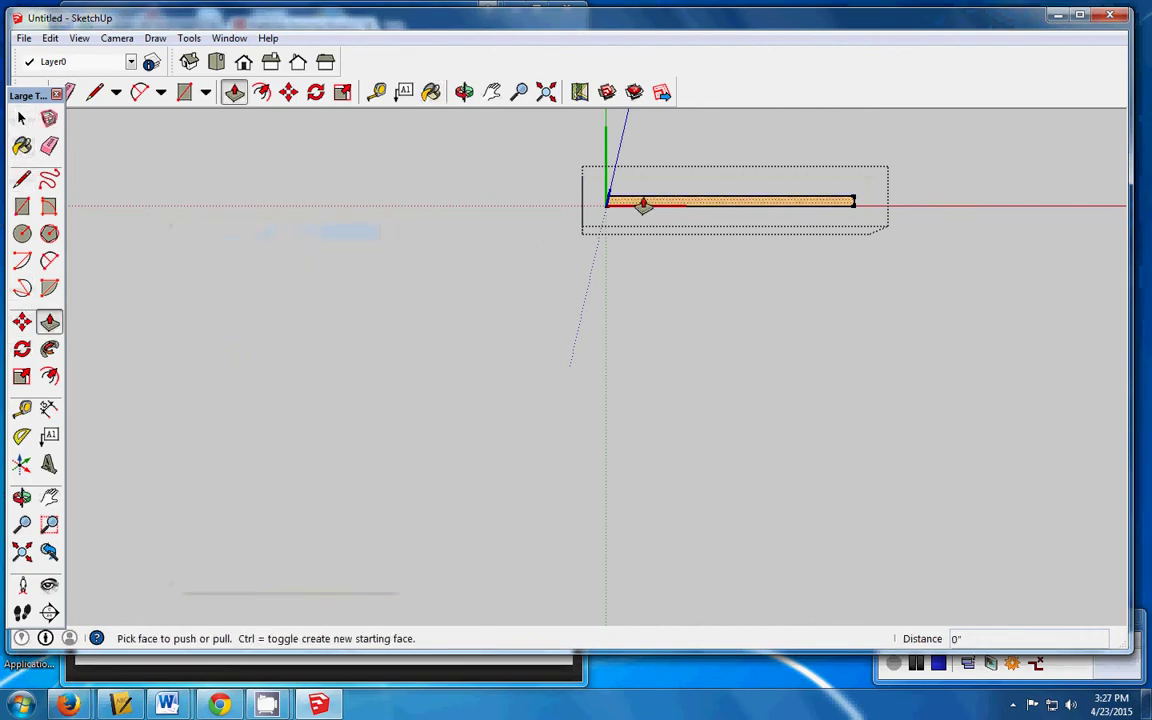
left_click_drag(633, 209, 646, 204)
type("2")
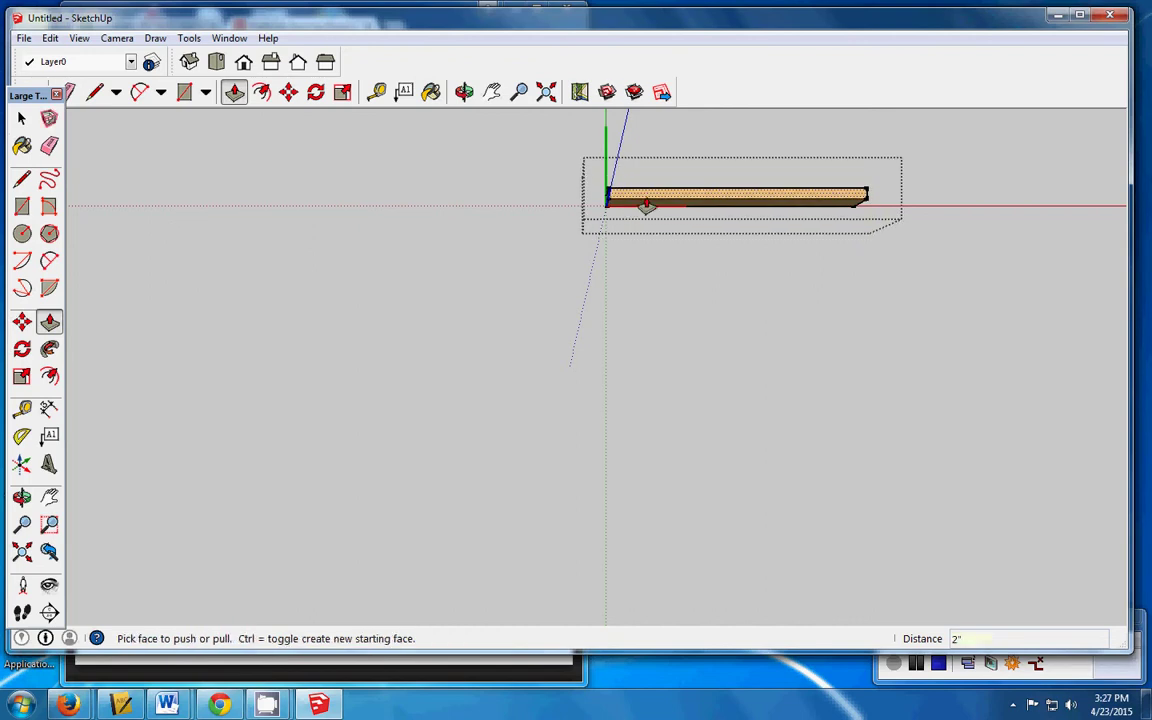
left_click(646, 205)
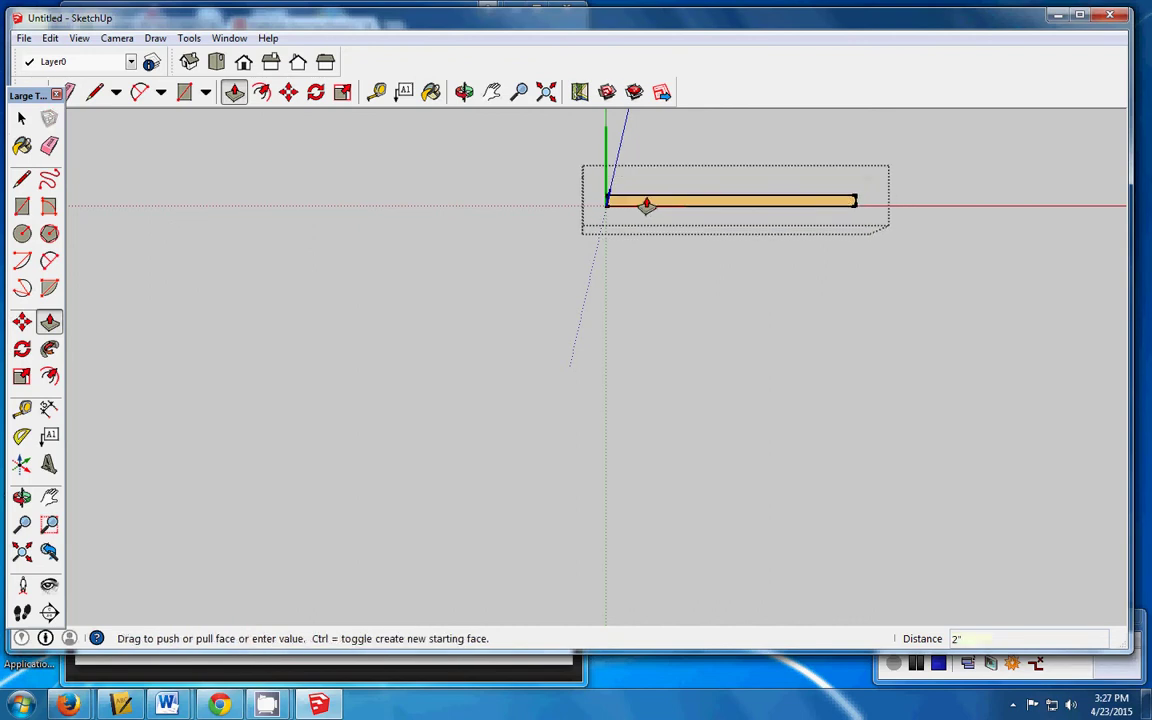
left_click(22, 118)
left_click(488, 219)
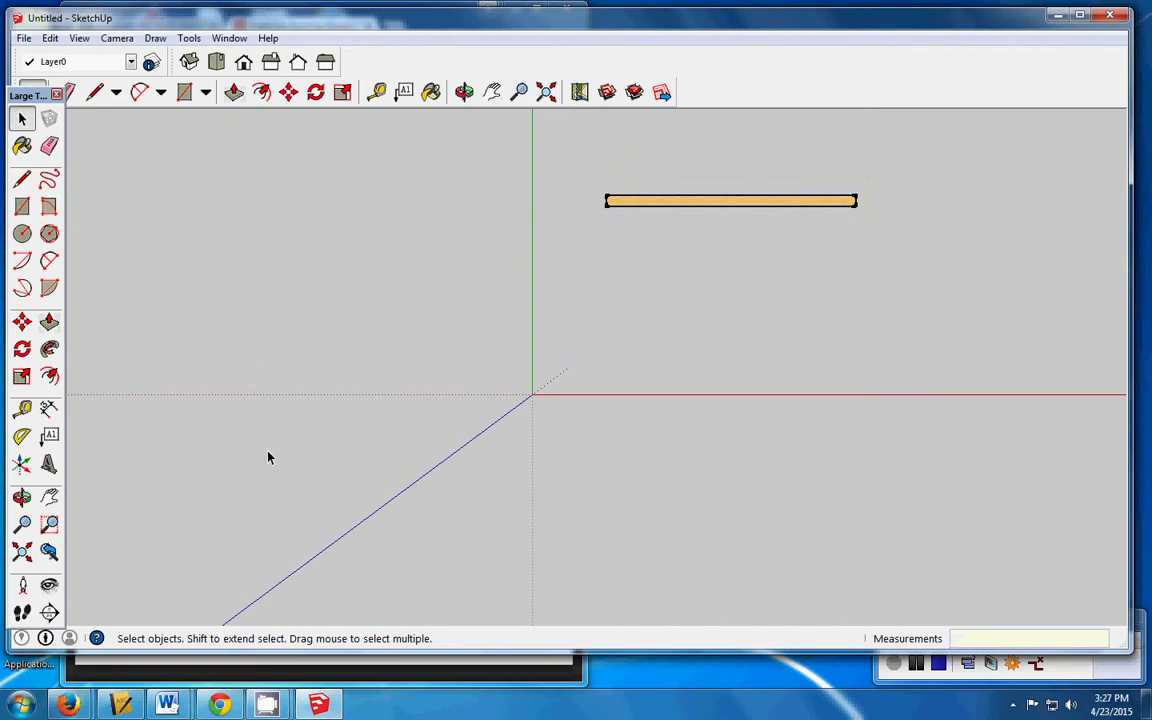
Check the floor joist size in the framing instructions and draw a 12' by 10" rectangle below the first board.
left_click(410, 680)
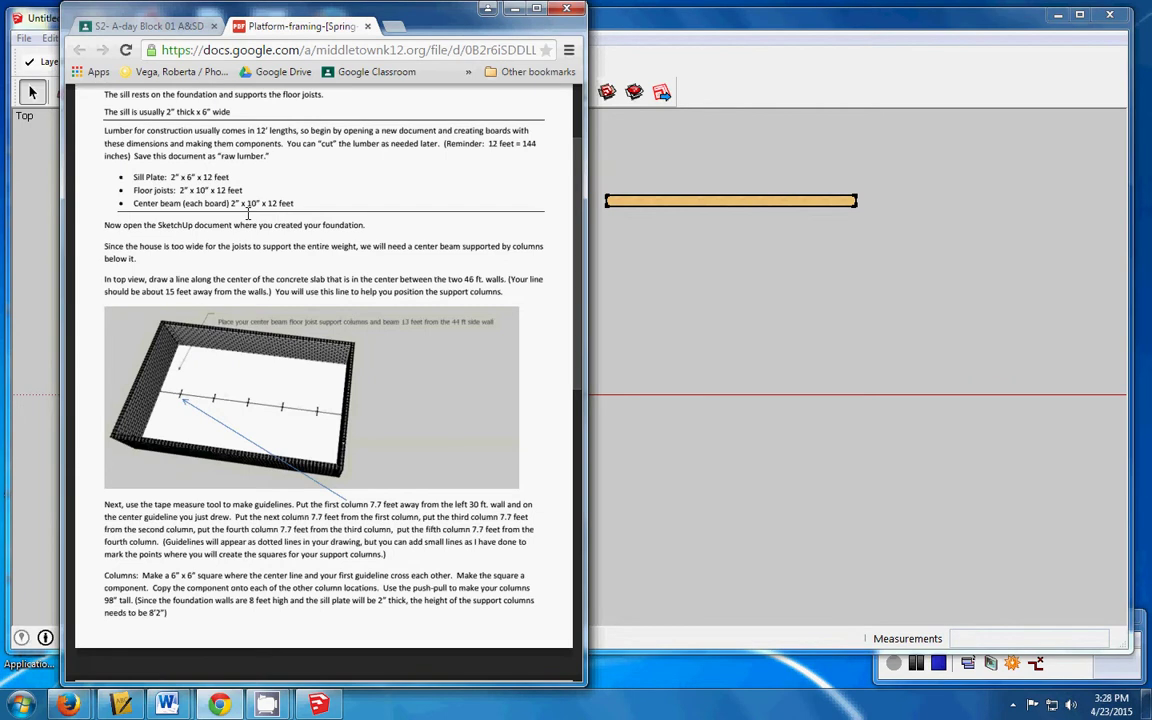
left_click(585, 180)
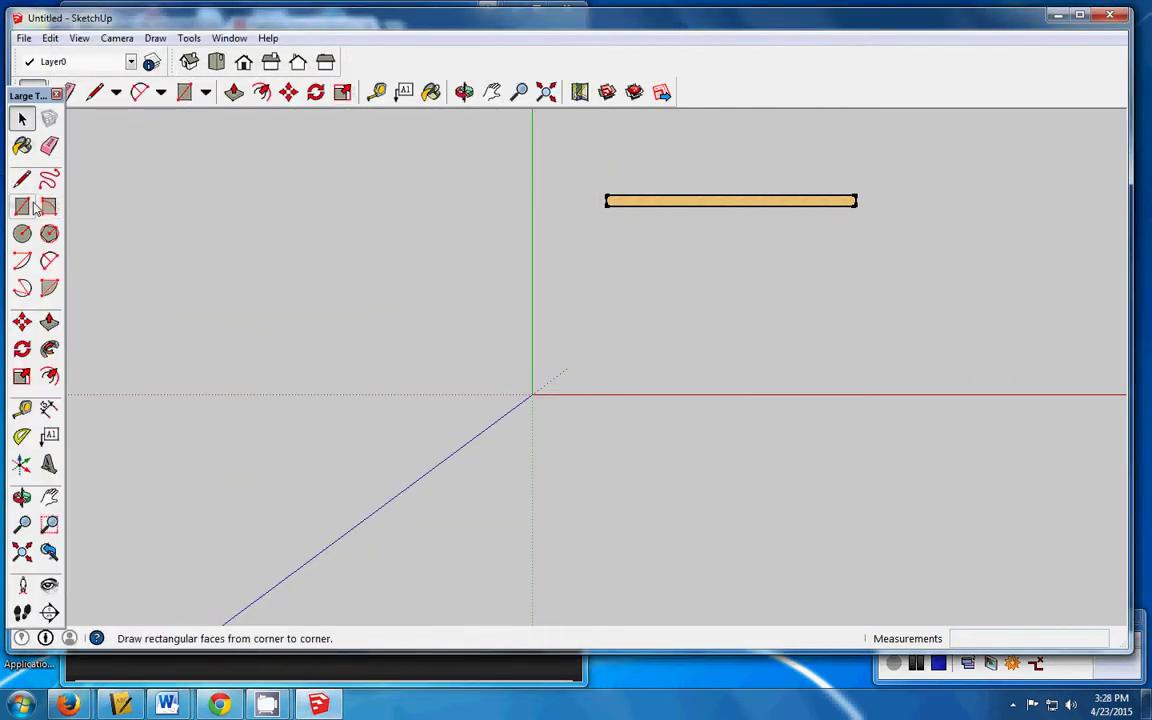
left_click(22, 205)
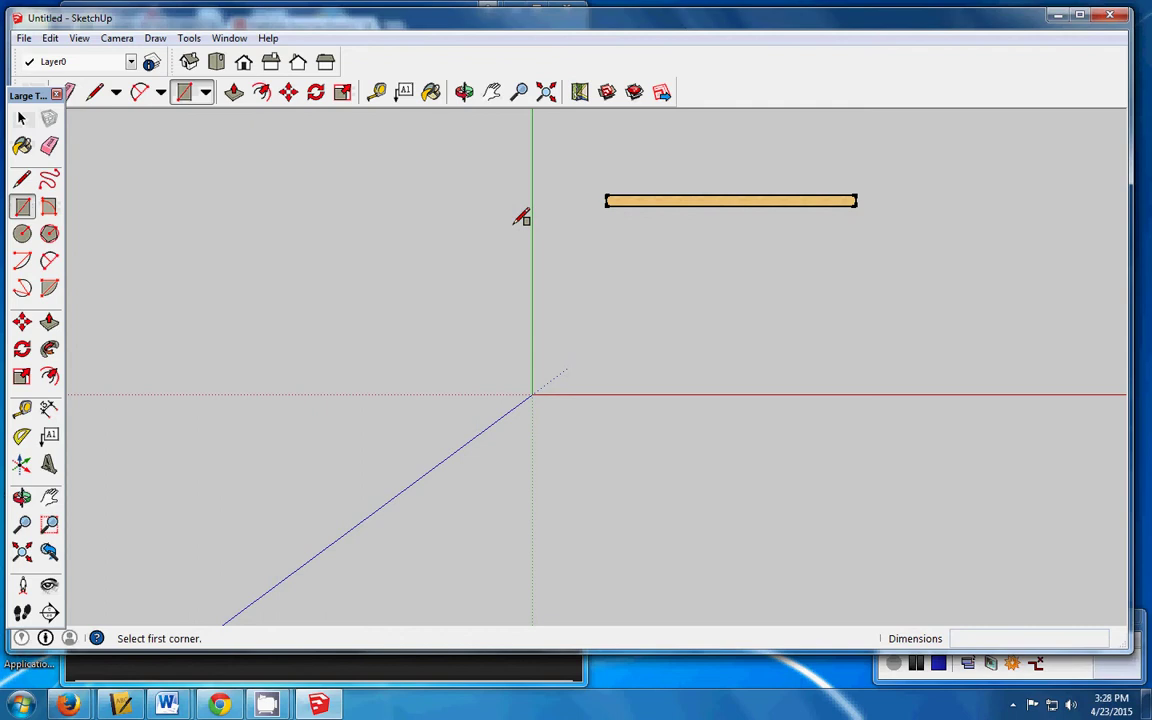
left_click(610, 241)
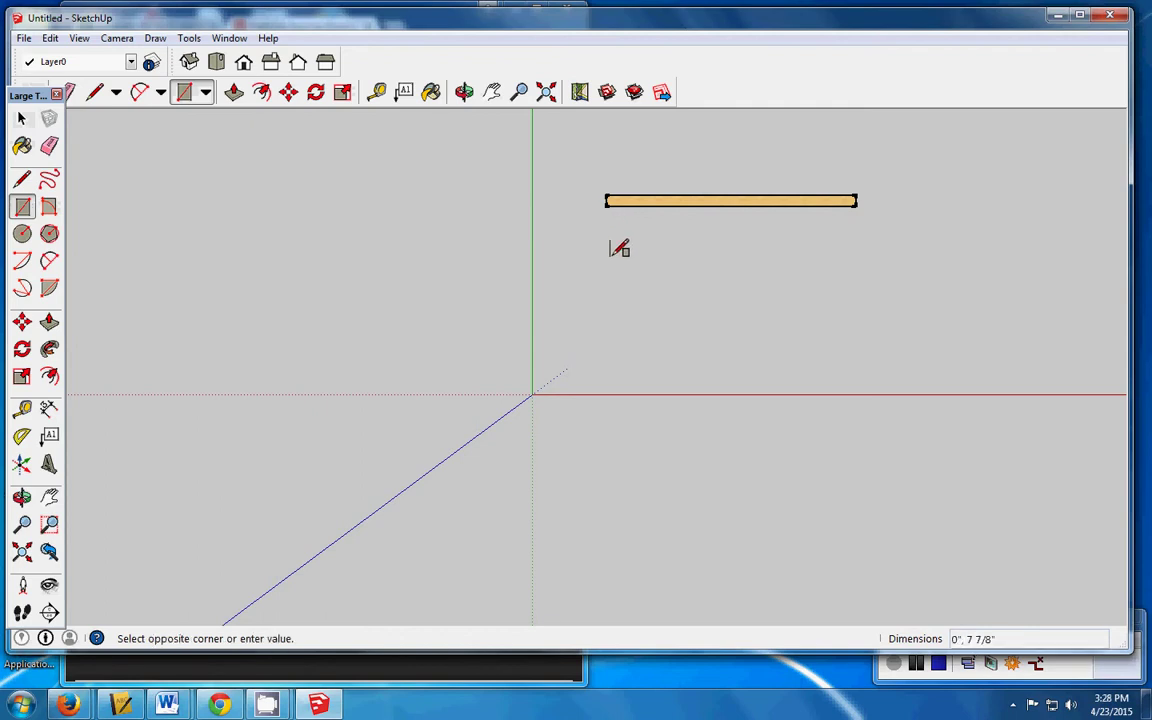
left_click(871, 263)
type("12',10")
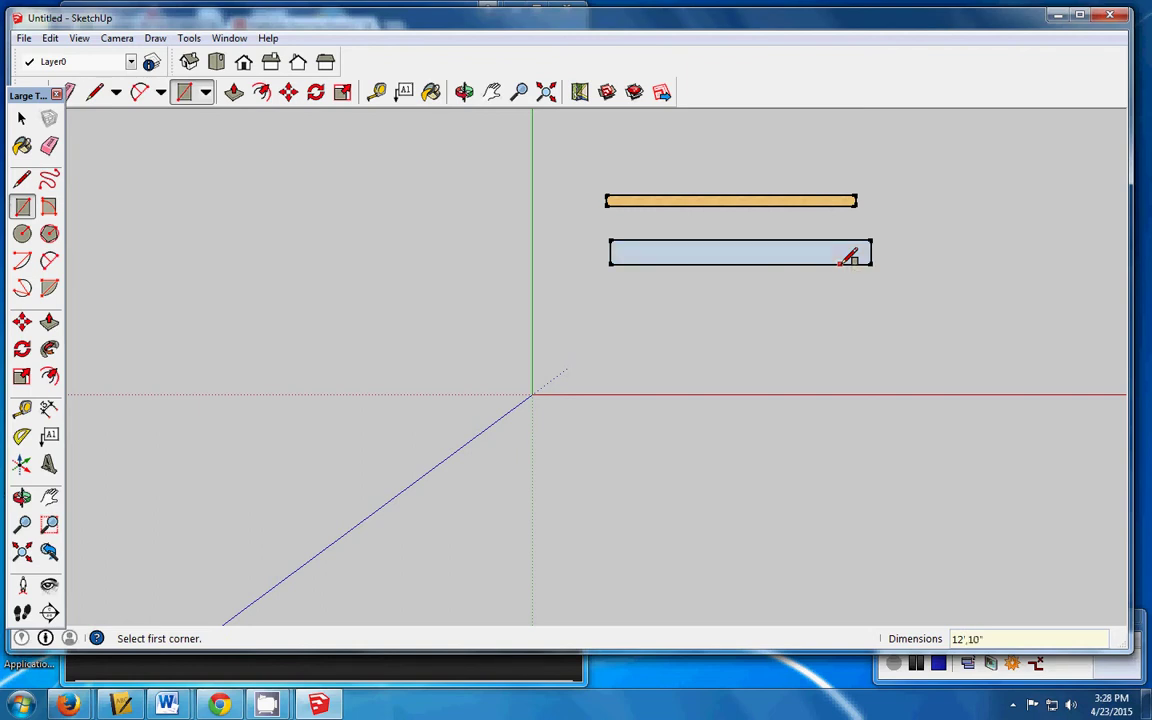
key("Return")
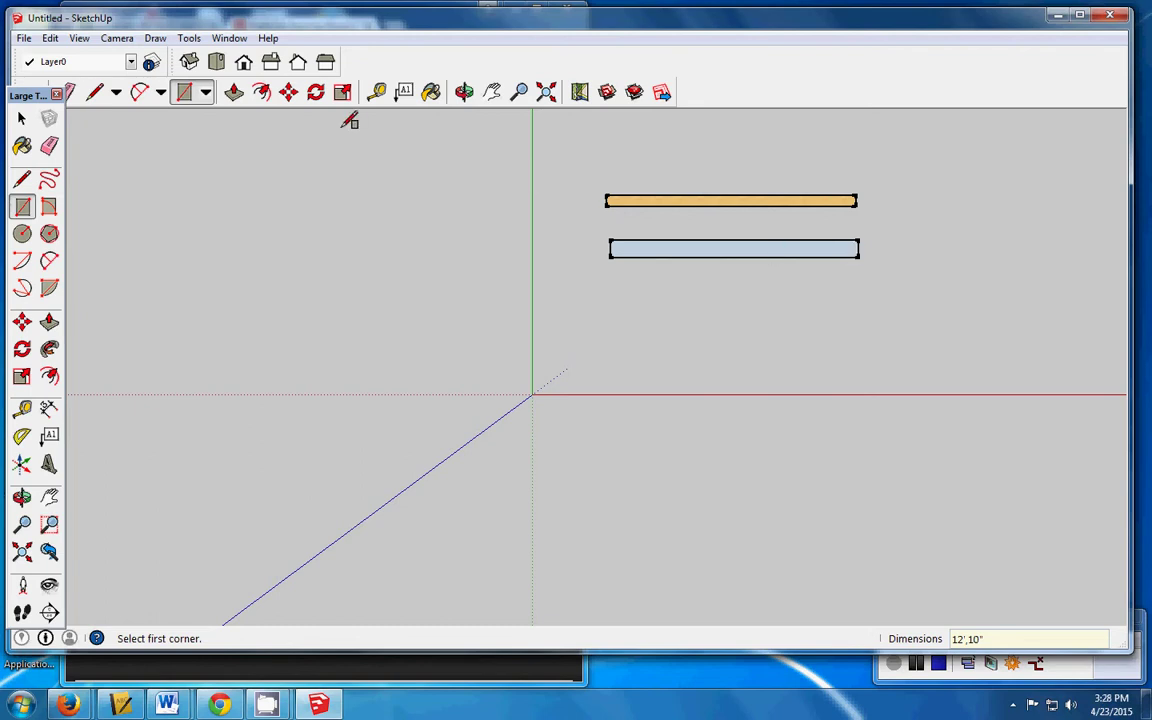
Make the new rectangle's face a component named 2x10x12.
key("space")
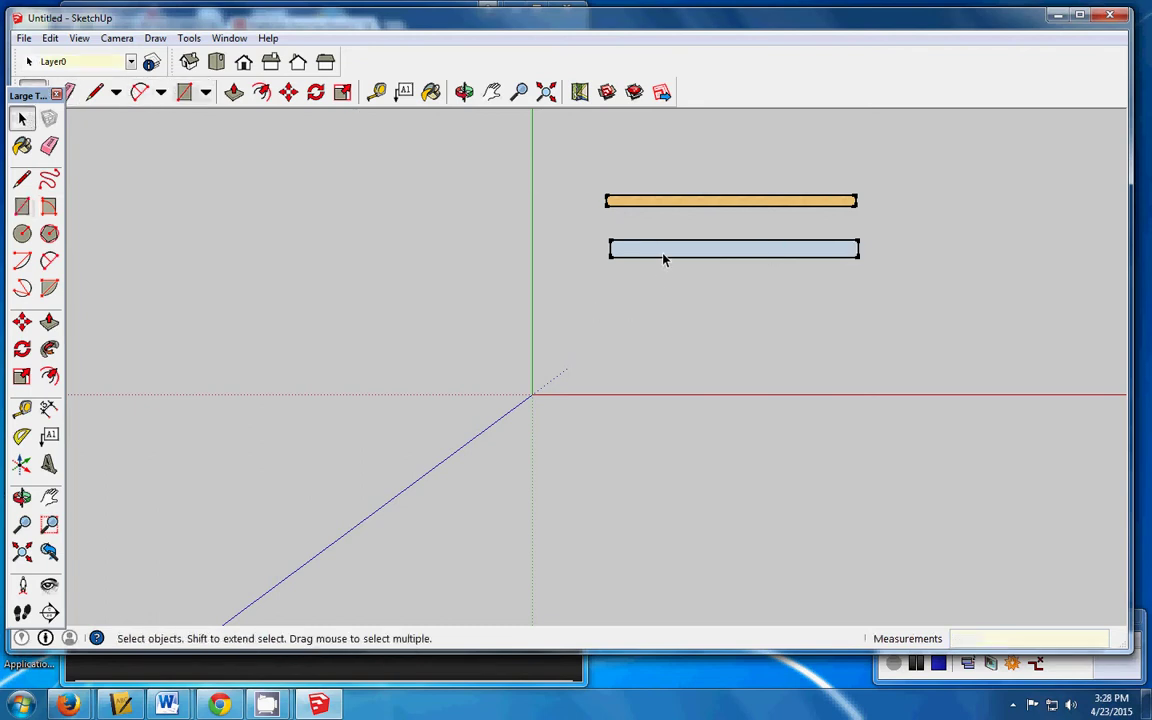
left_click(661, 258)
left_click(55, 119)
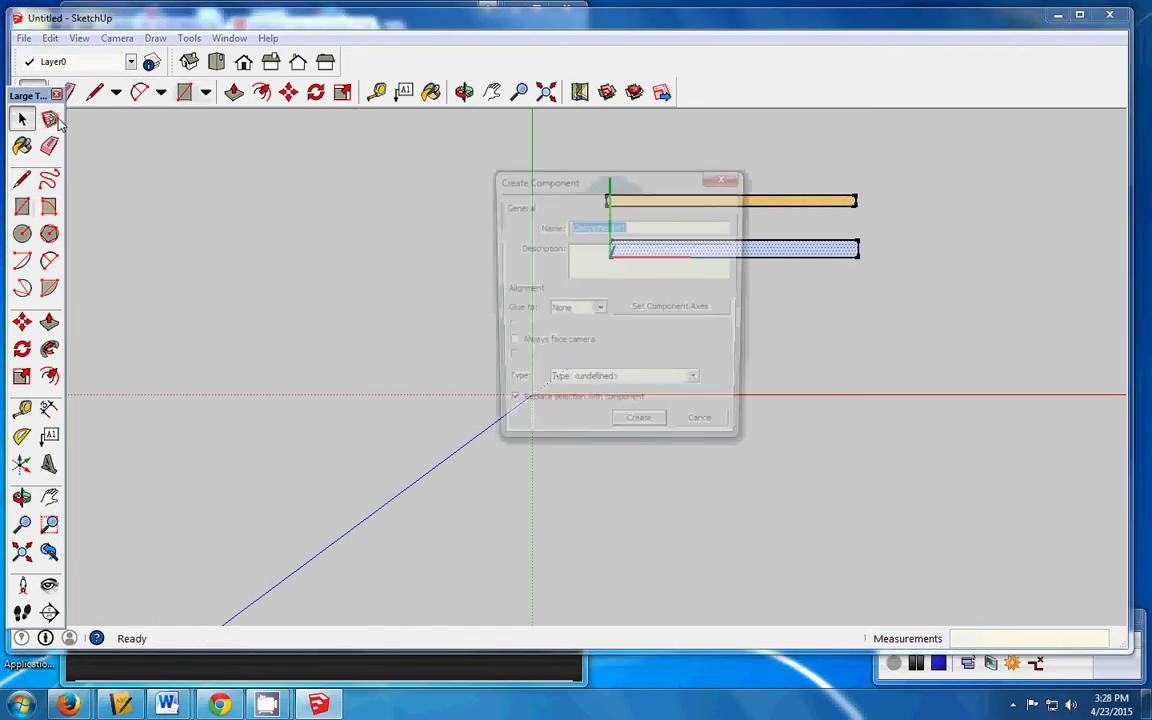
type("2x")
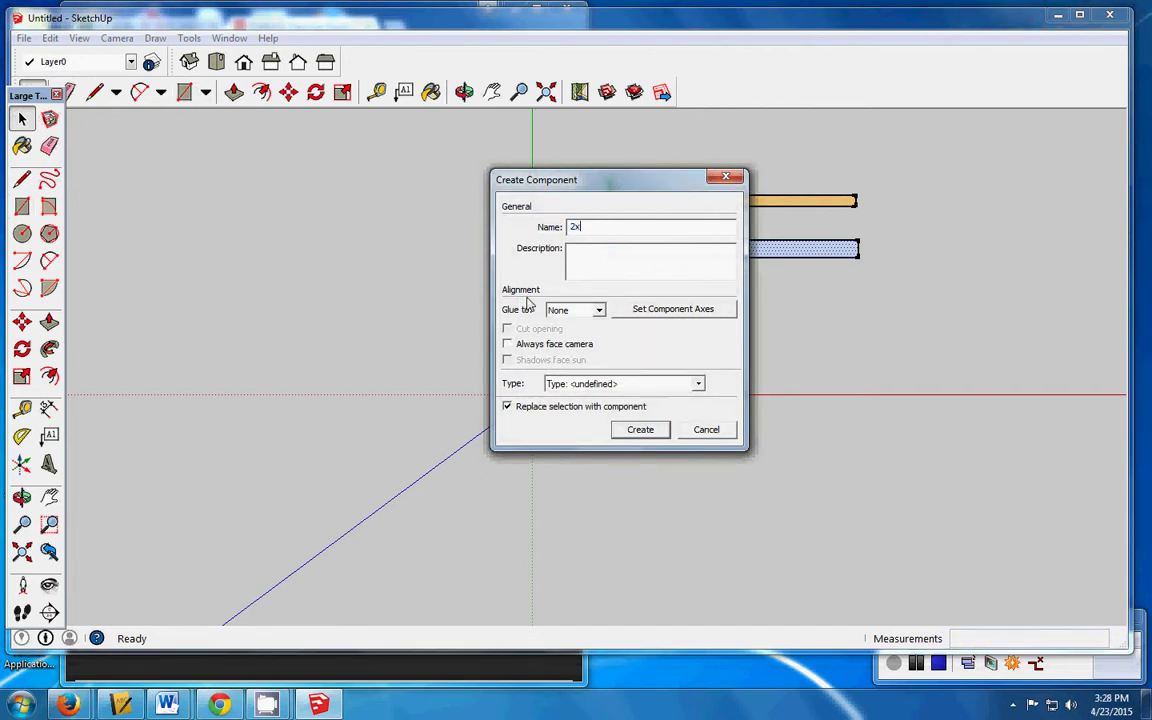
type("10x12")
left_click(636, 429)
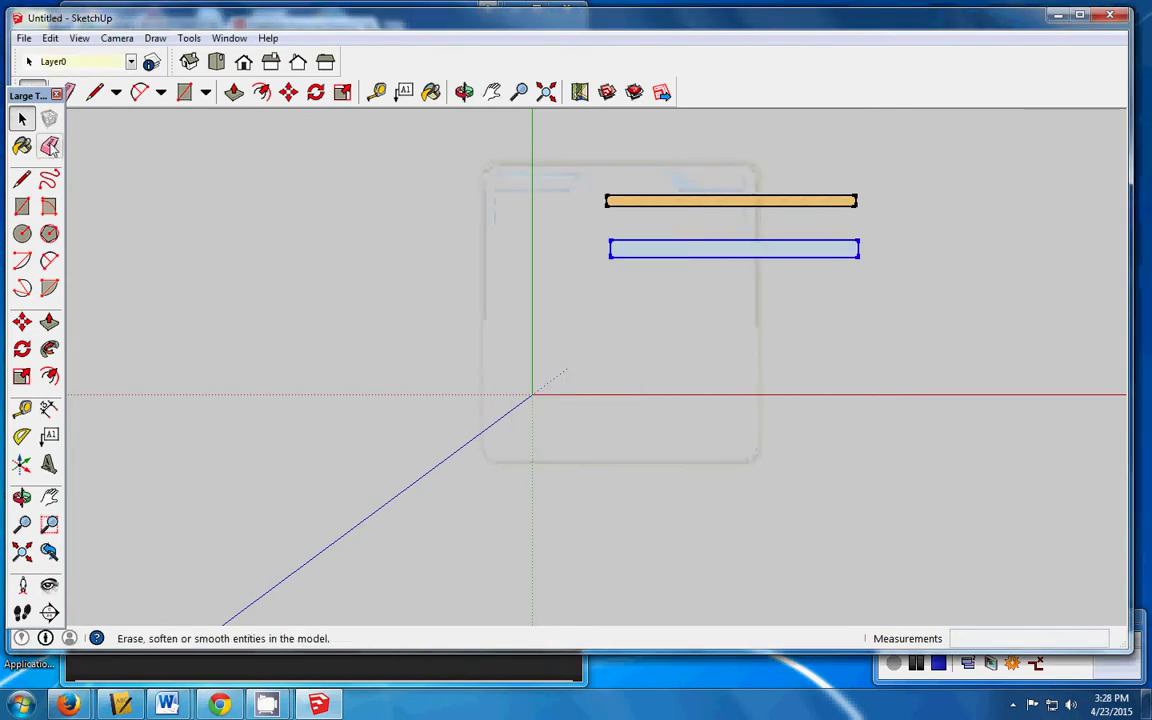
Open the 2x10x12 component for editing and paint its face with the Wood_OSB material.
double_click(671, 252)
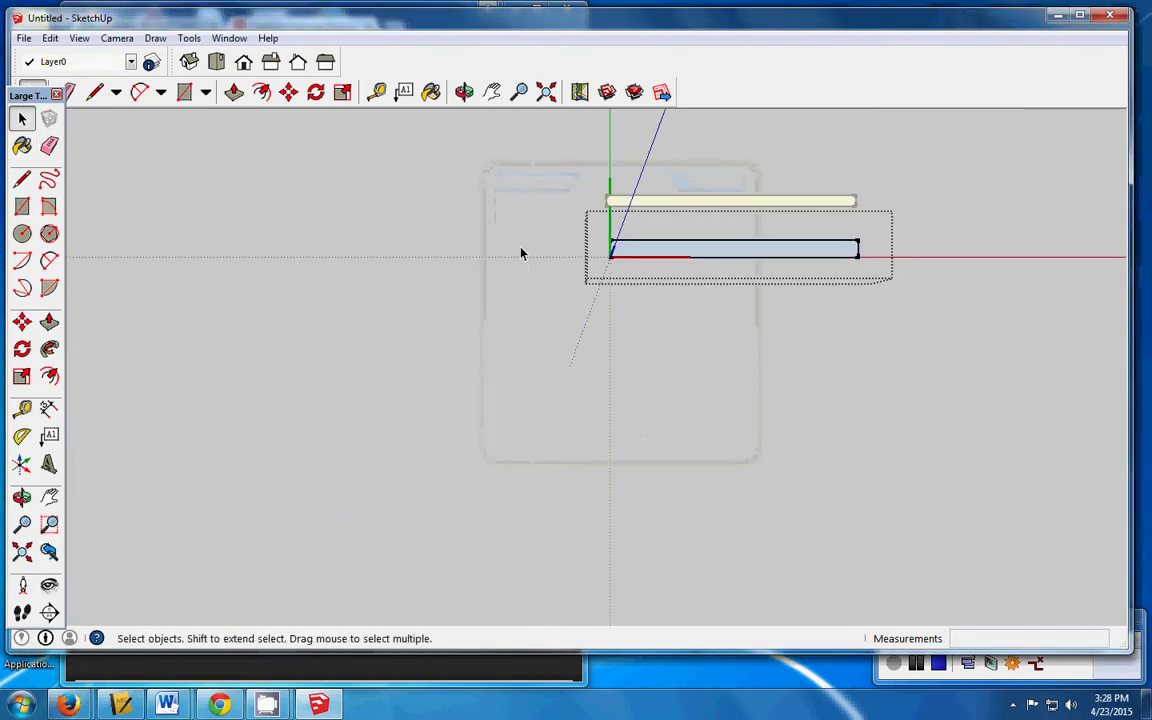
left_click(22, 146)
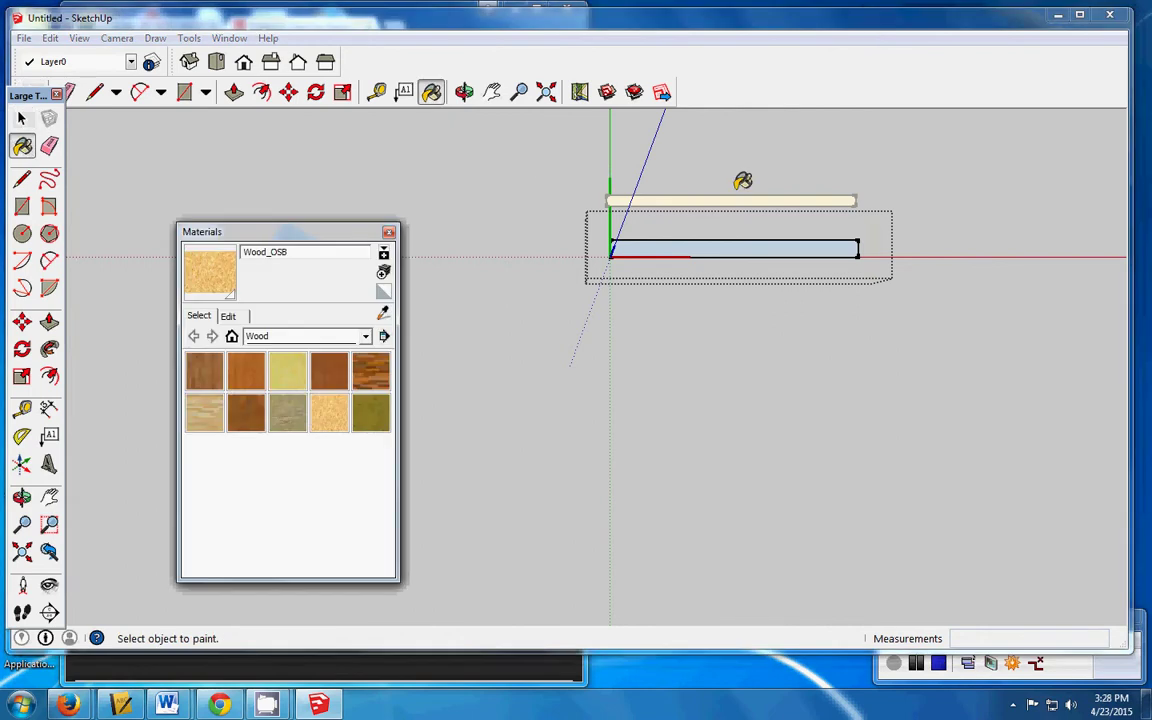
left_click(701, 236)
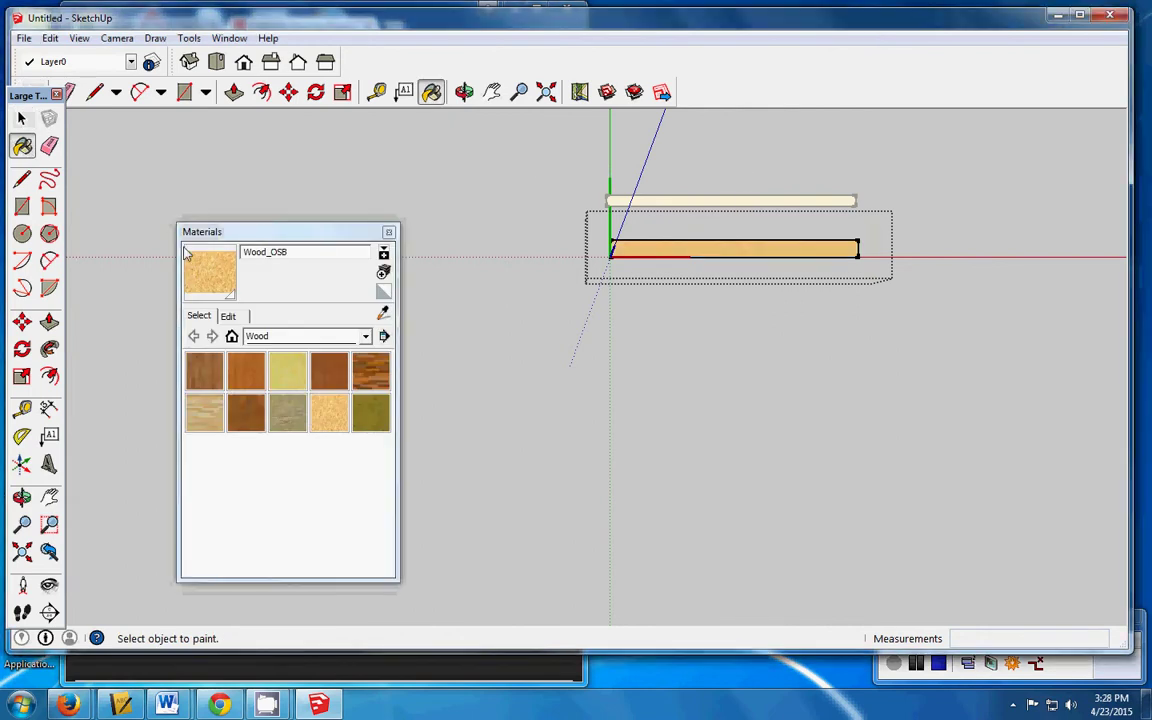
left_click(389, 234)
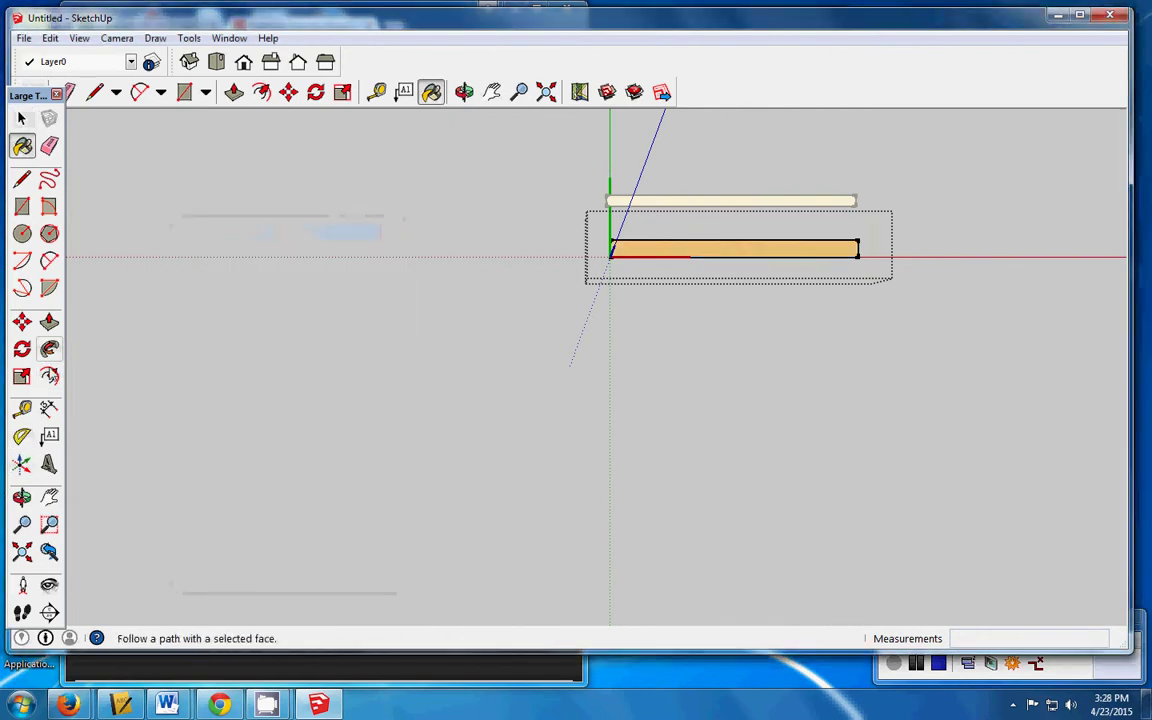
Push/Pull the painted 2x10x12 face to a thickness of 2" and close the component.
left_click(49, 322)
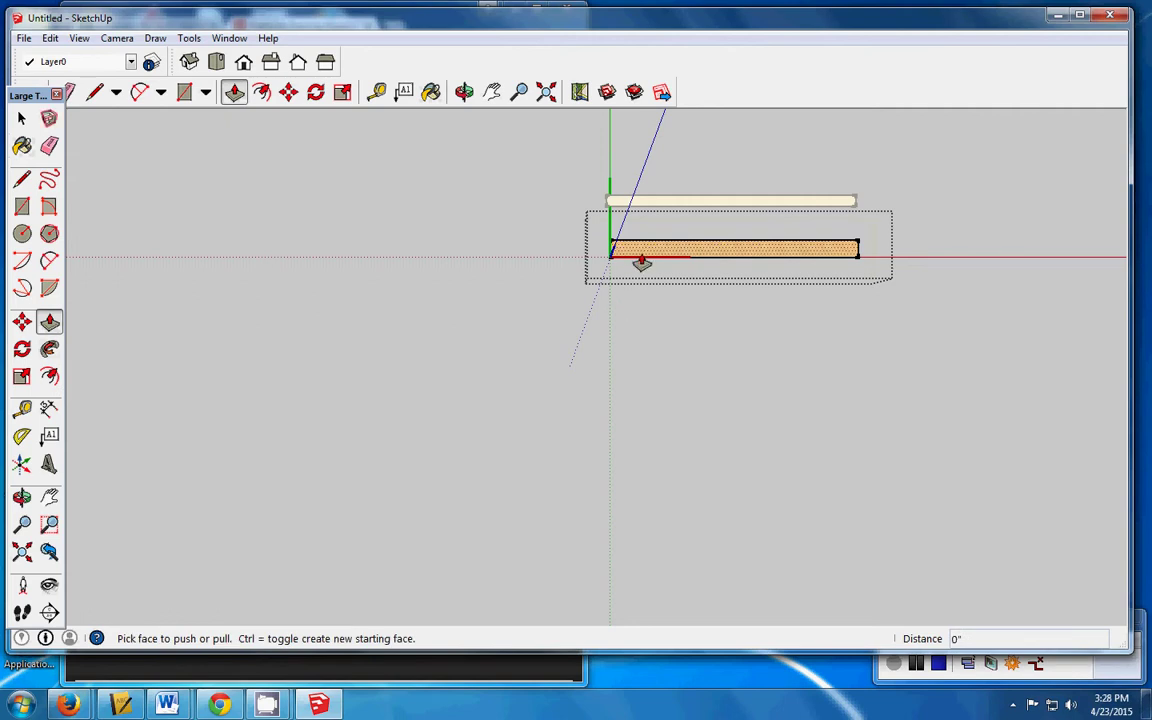
left_click(643, 258)
left_click(645, 259)
type("2")
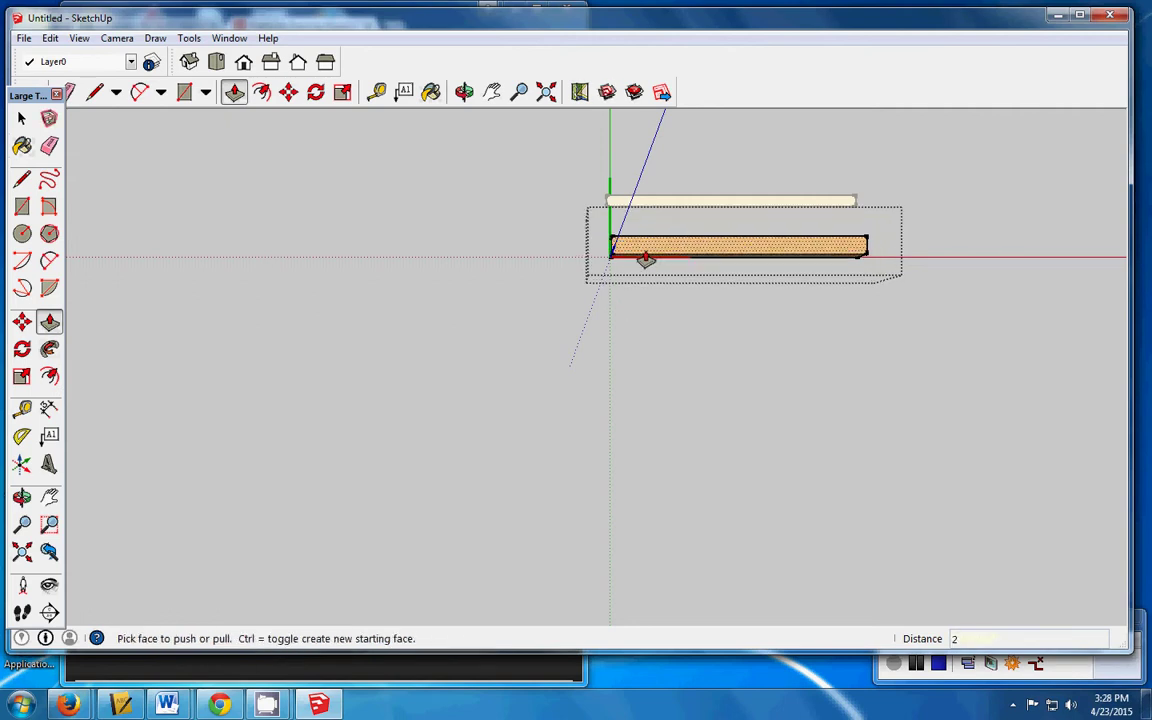
key("Return")
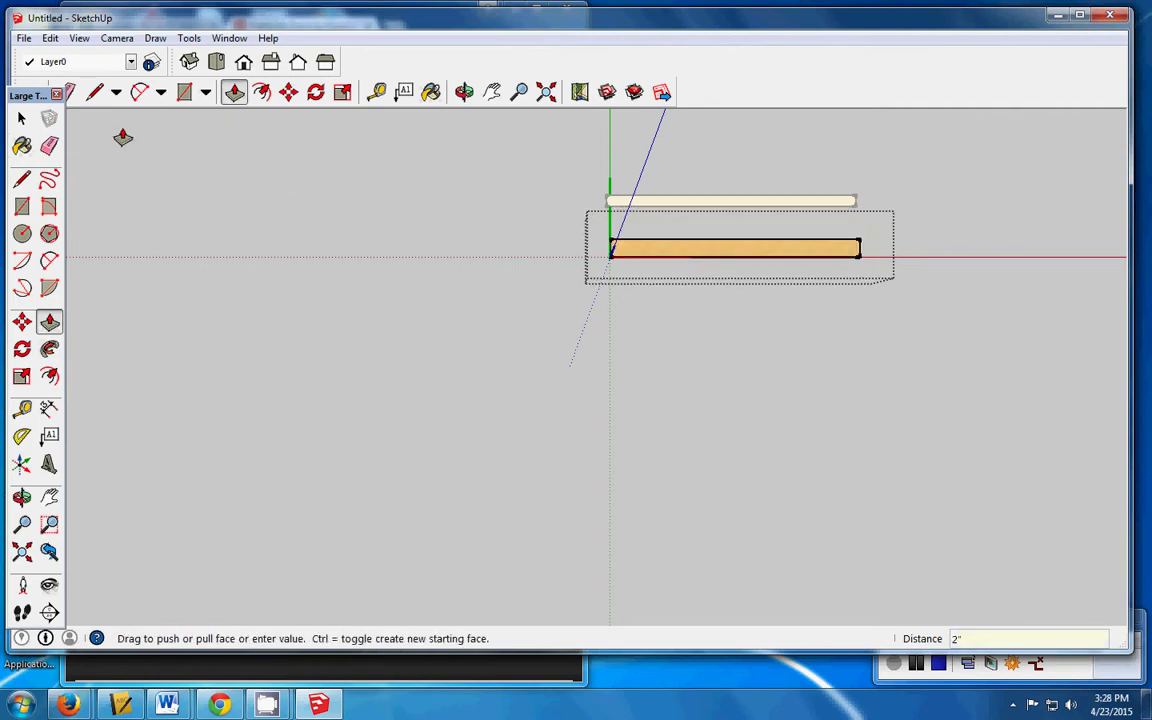
left_click(21, 118)
left_click(447, 200)
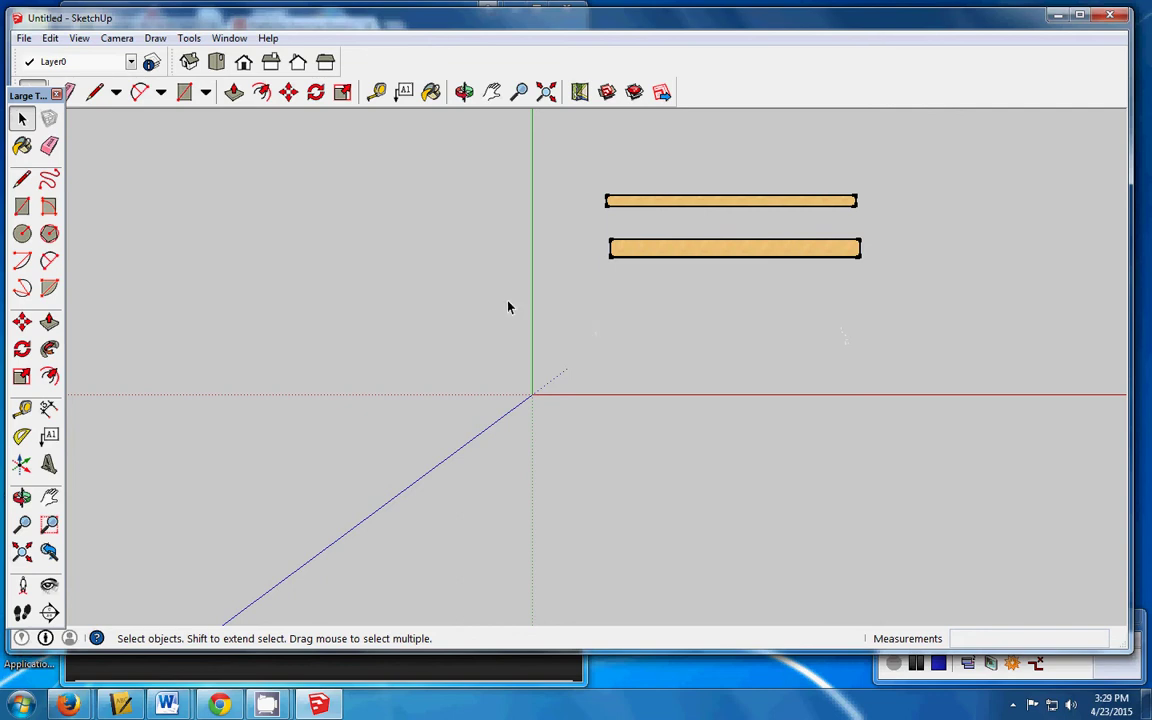
Start saving the model under a new name and browse to the Ranch house folder inside 0 0 0 A&SD on the E: drive.
left_click(23, 38)
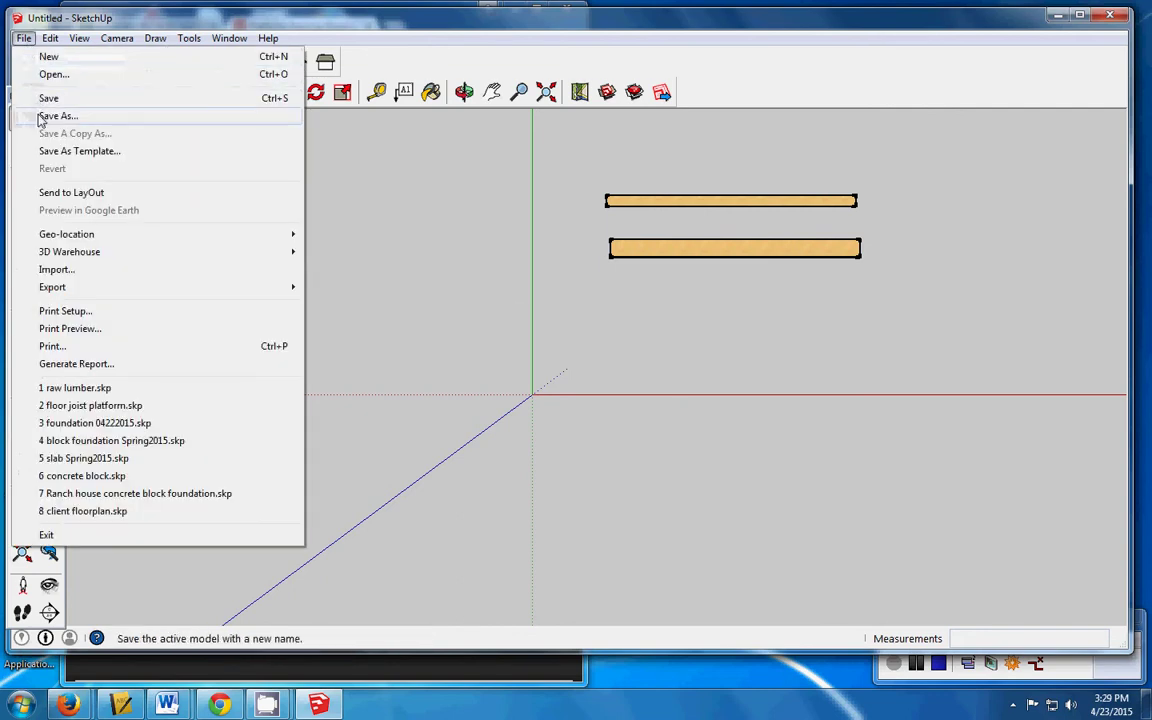
left_click(44, 118)
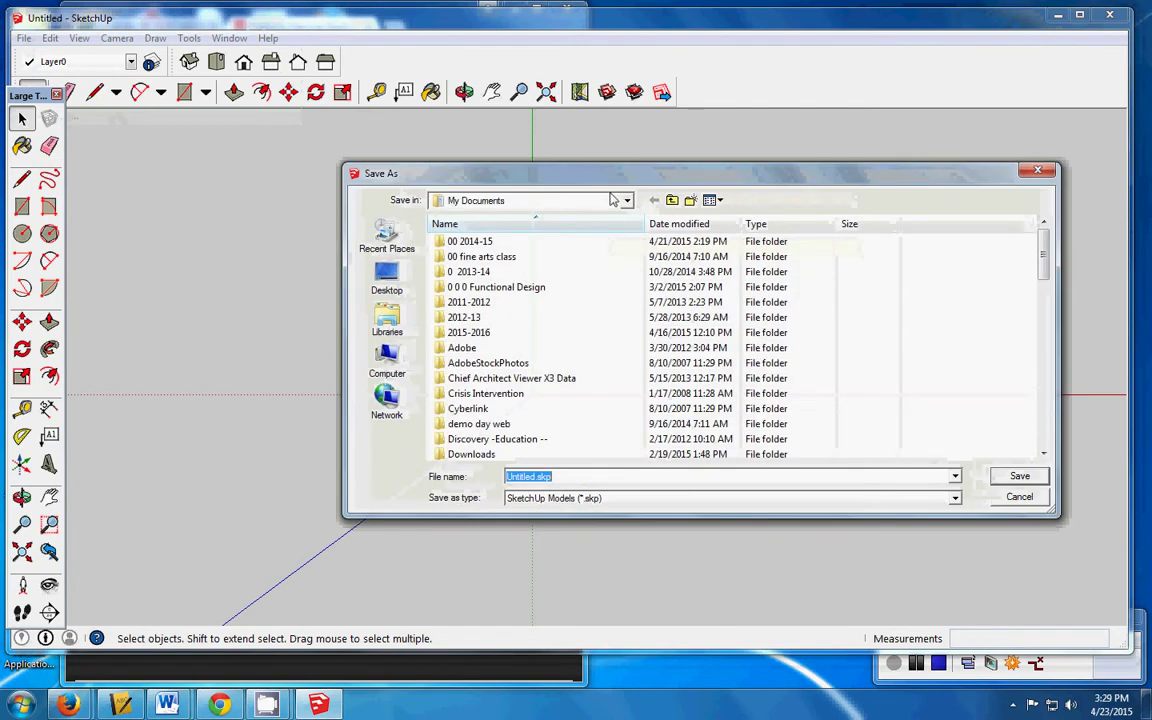
left_click(618, 200)
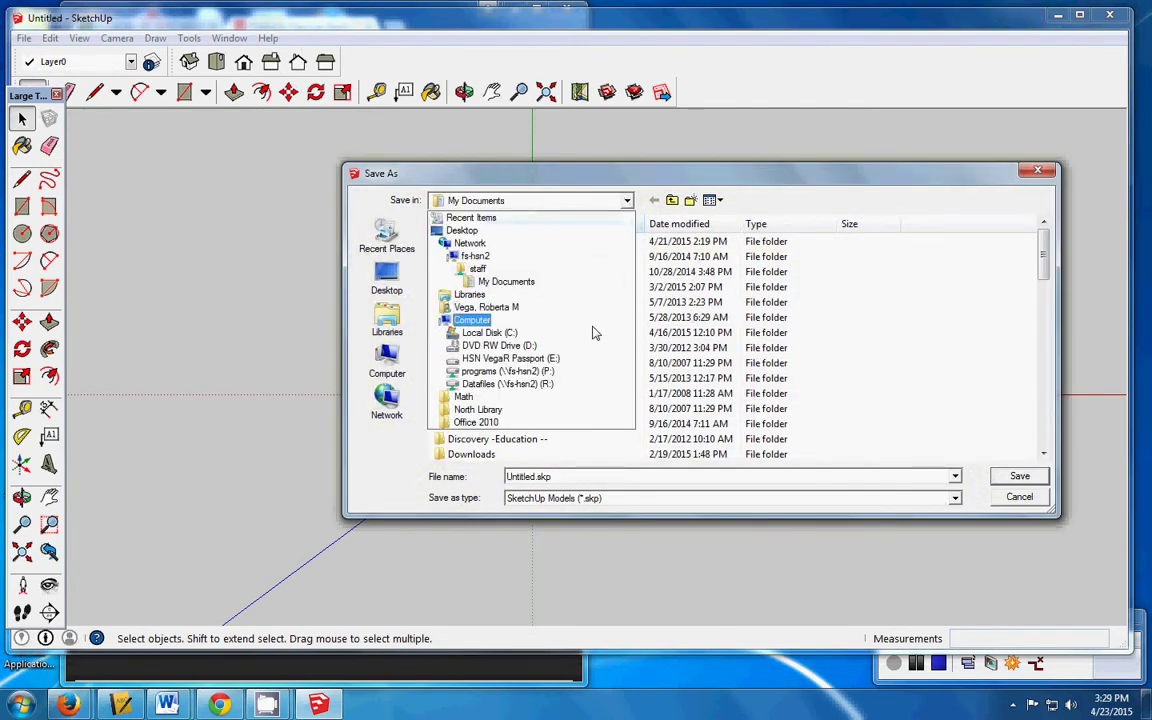
left_click(591, 358)
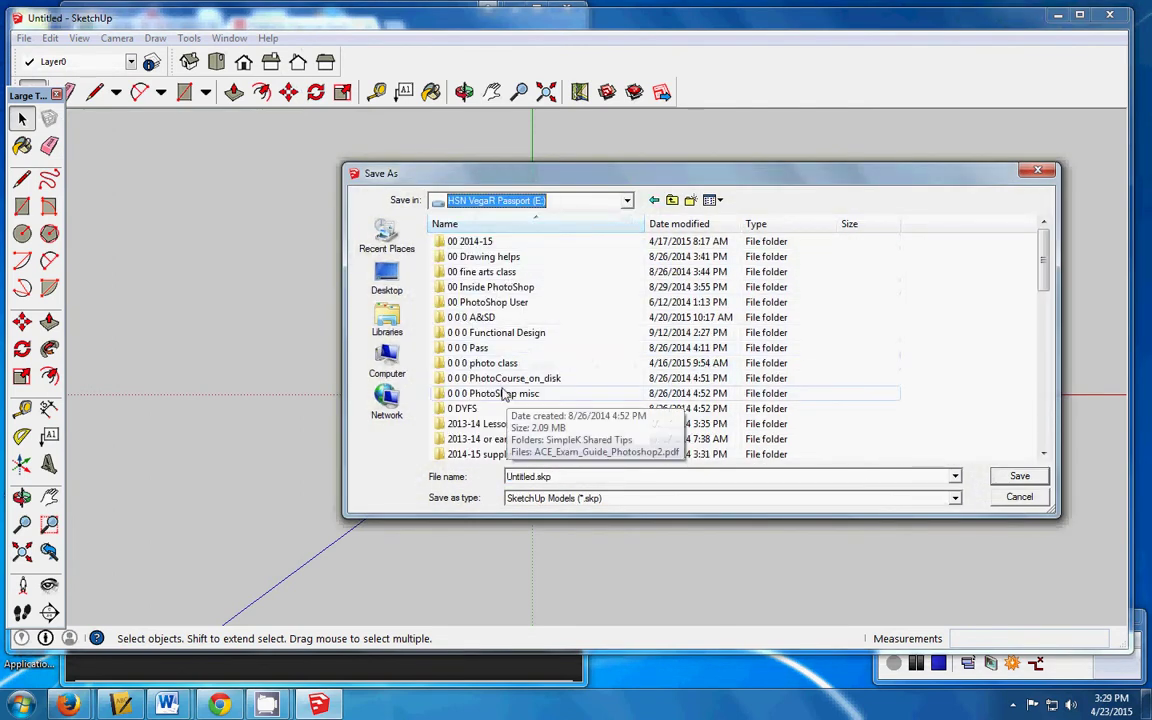
double_click(486, 319)
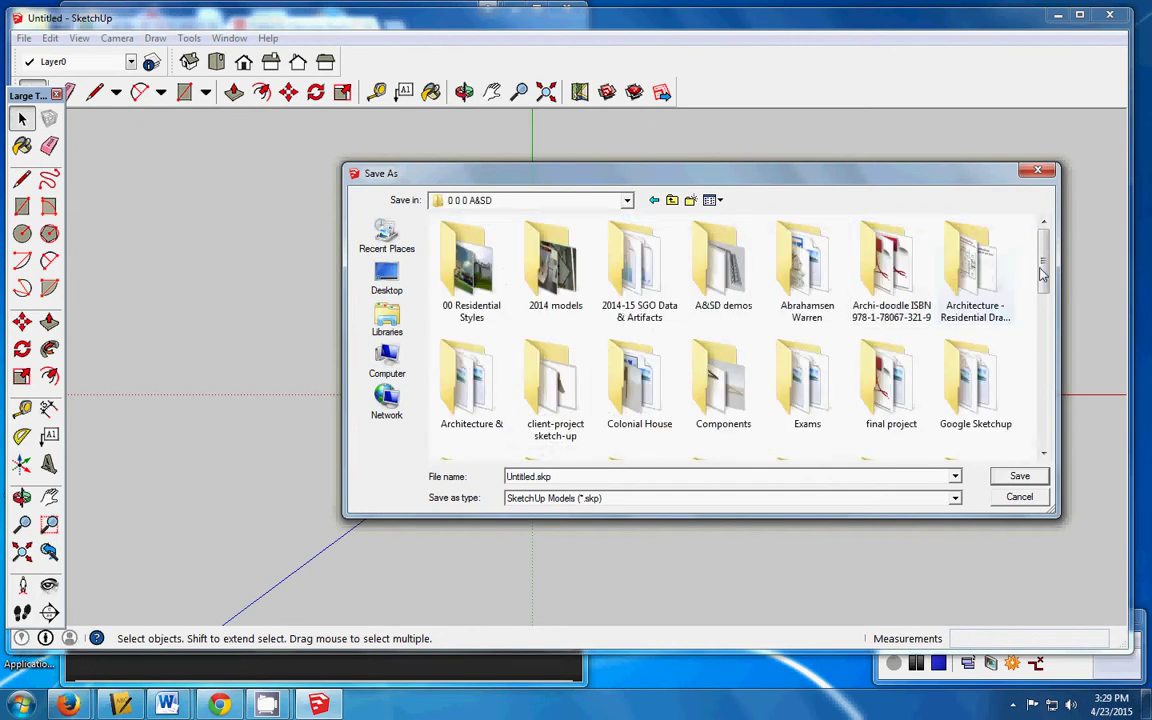
left_click_drag(1043, 275, 1040, 328)
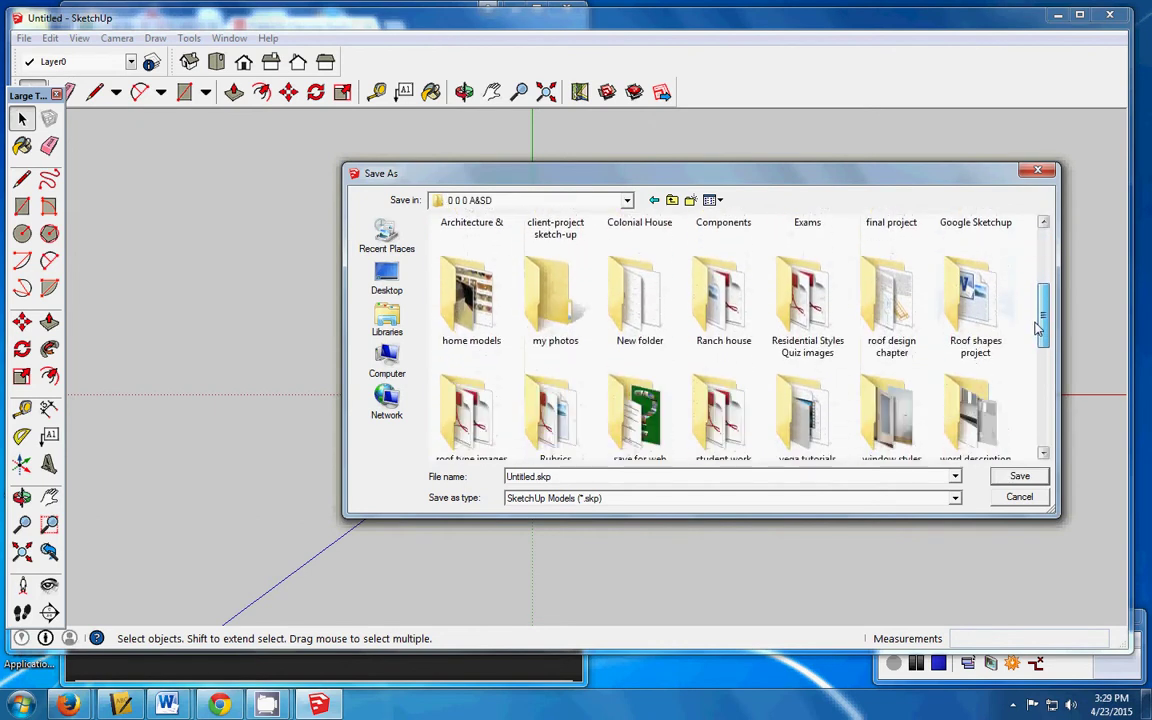
double_click(755, 290)
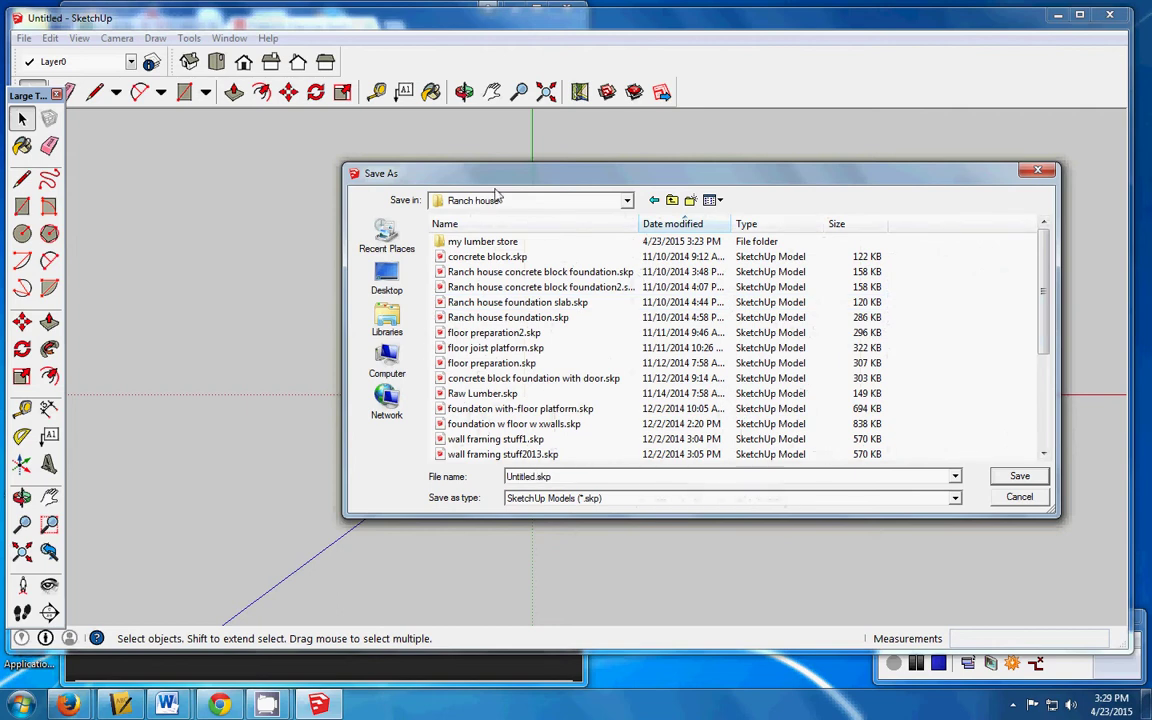
Create a folder named my lumber store inside Ranch house and merge it with the existing folder of that name.
left_click(690, 201)
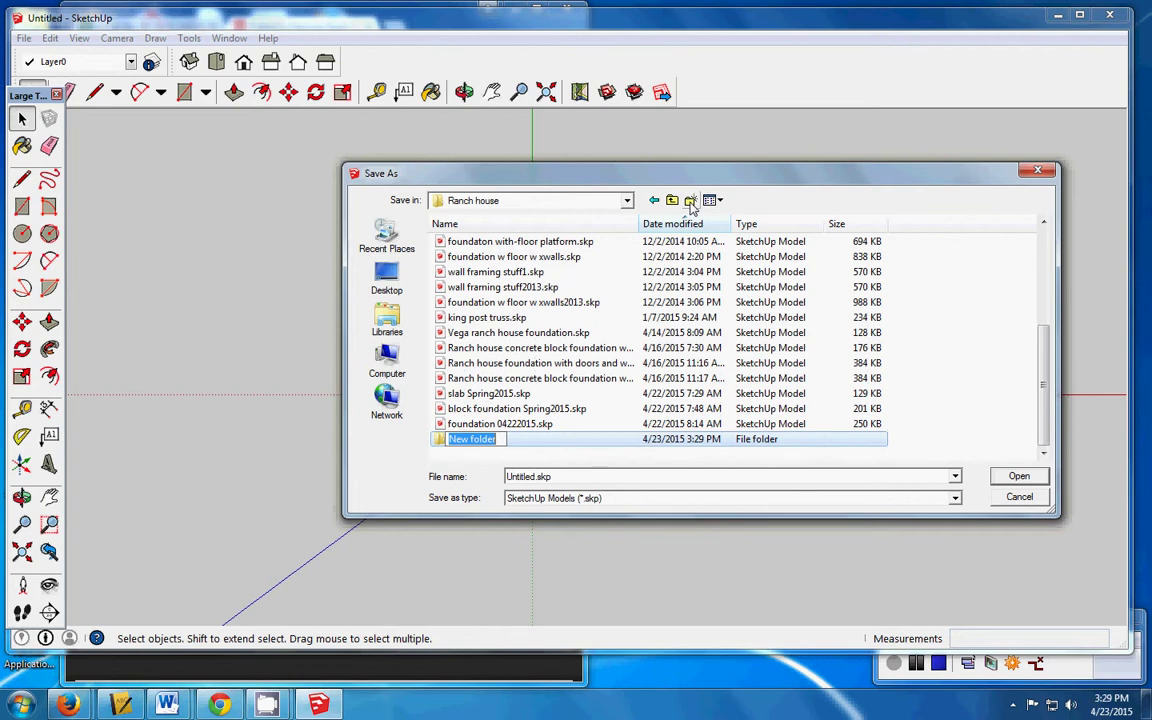
type("my ")
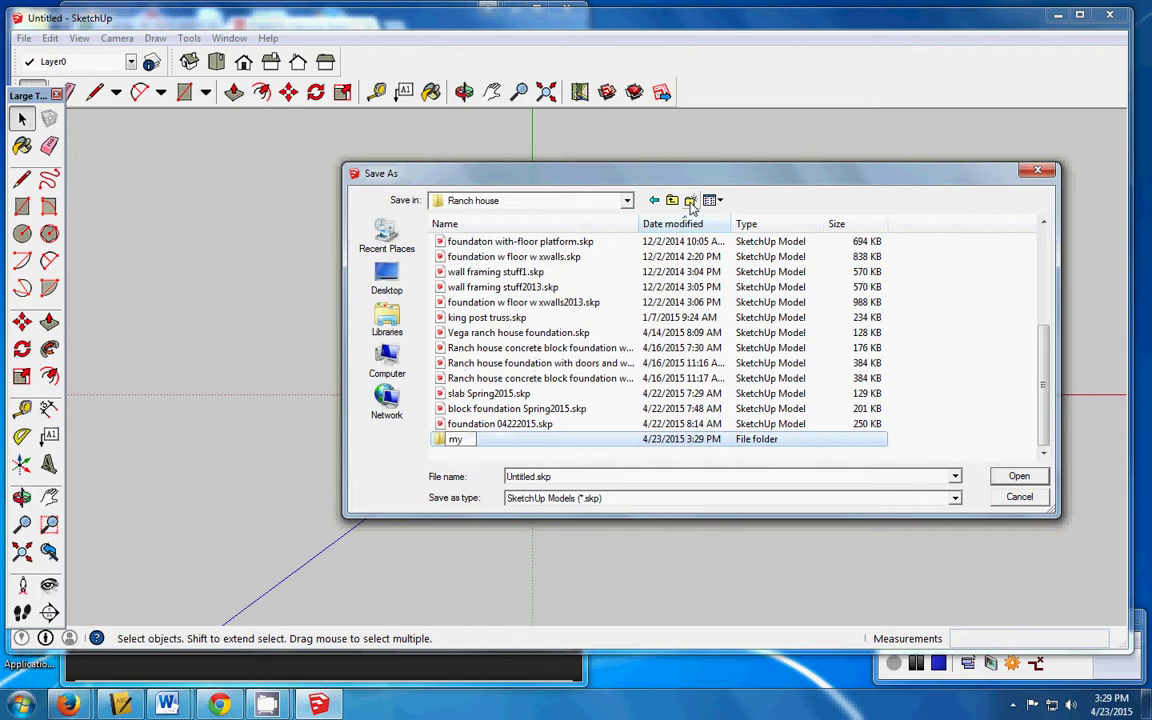
type("lumber store")
key("Return")
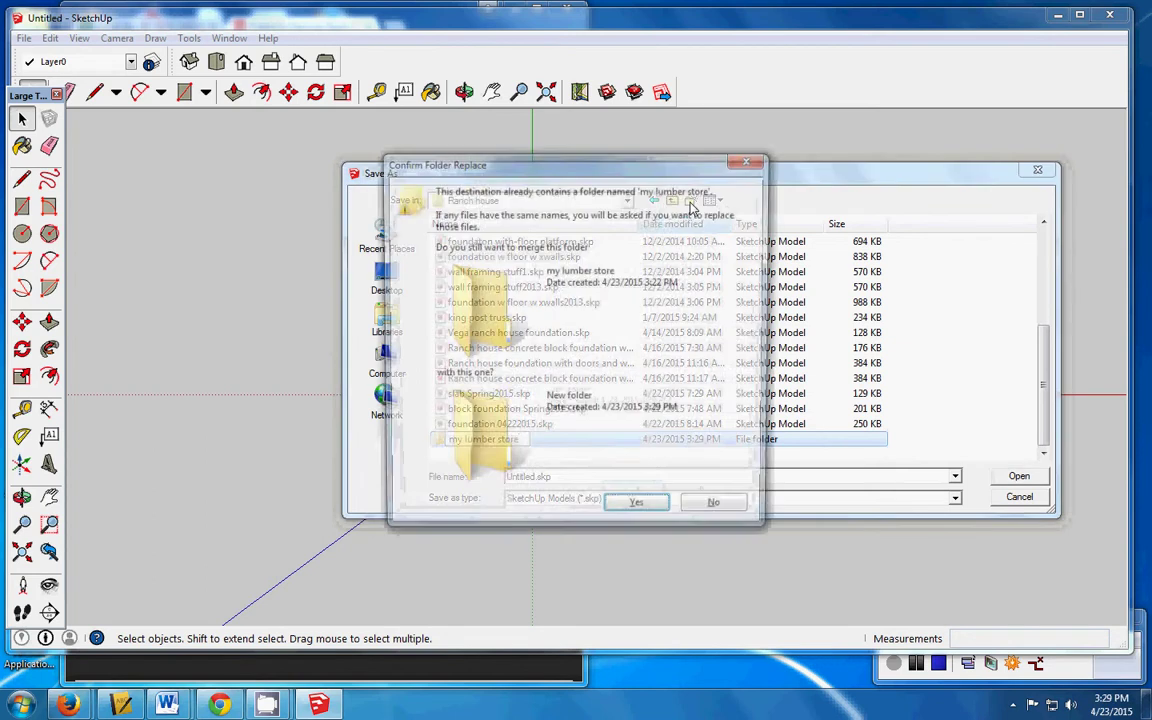
left_click(637, 511)
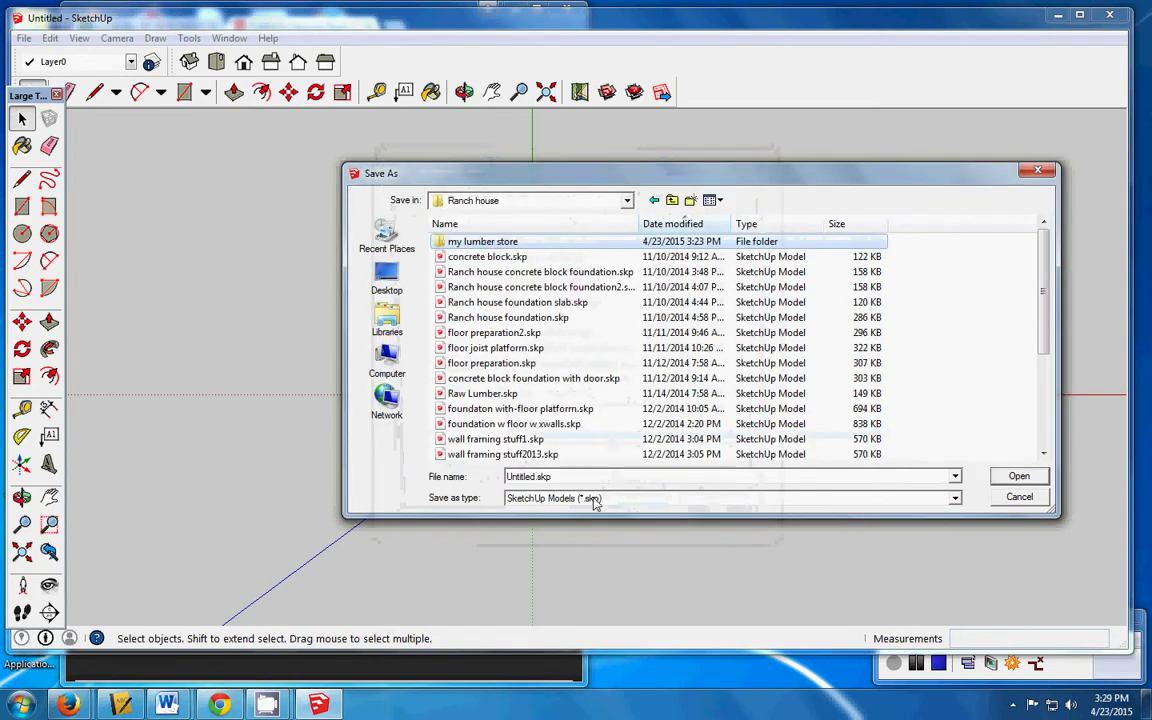
Name the model file lumber materials.skp and save it in the Ranch house folder.
left_click(537, 478)
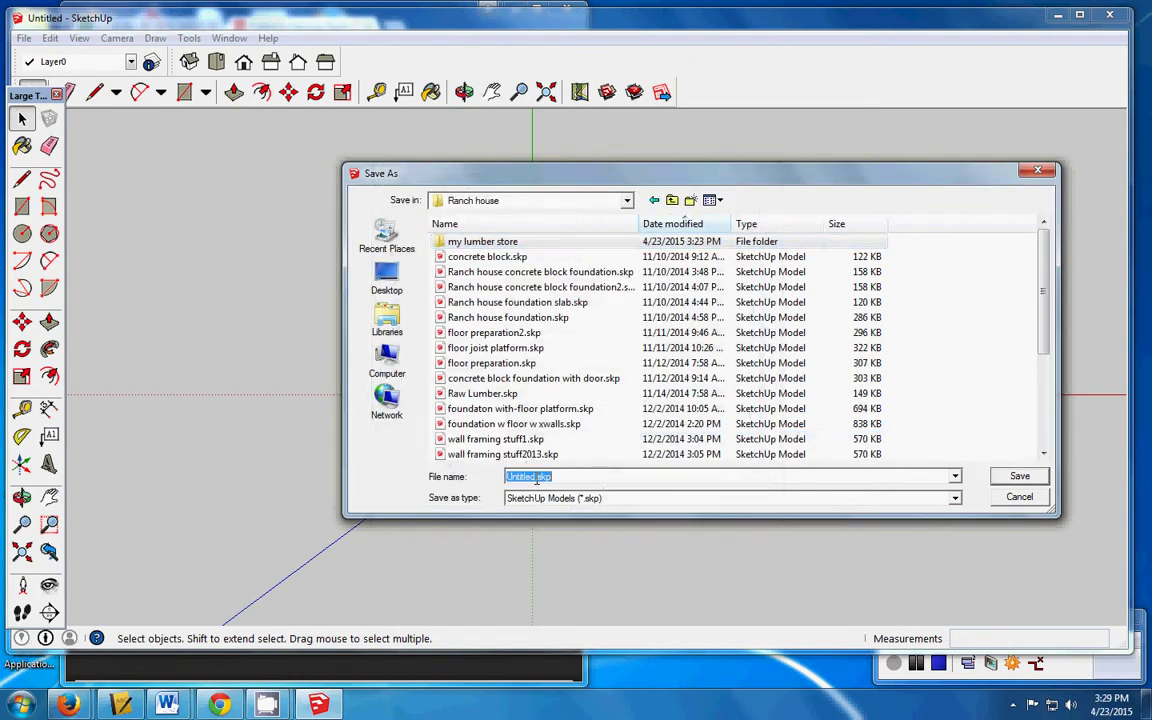
left_click_drag(537, 478, 462, 478)
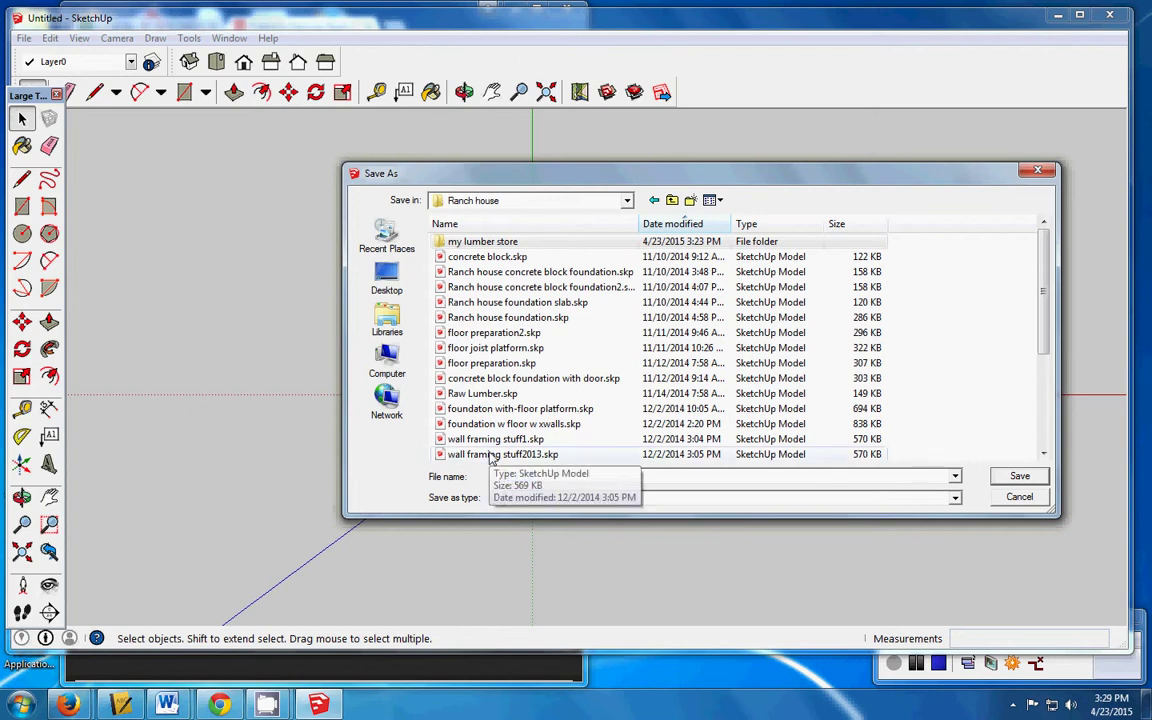
type("lumber materials.skp")
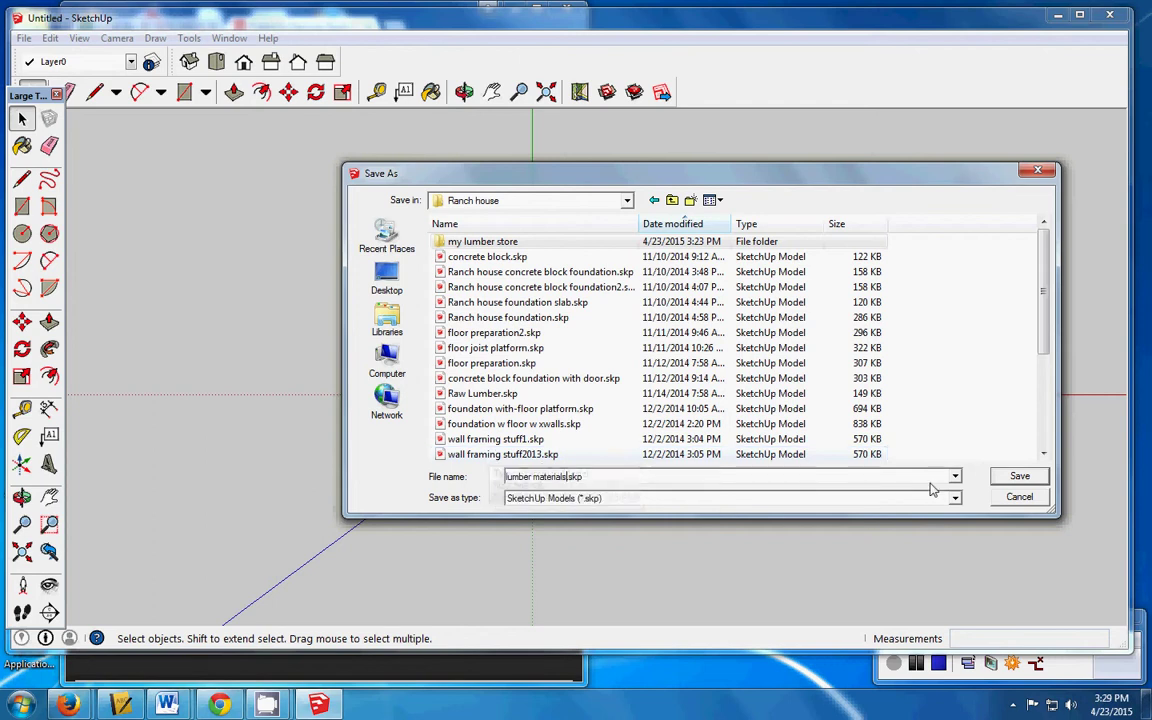
left_click(1018, 476)
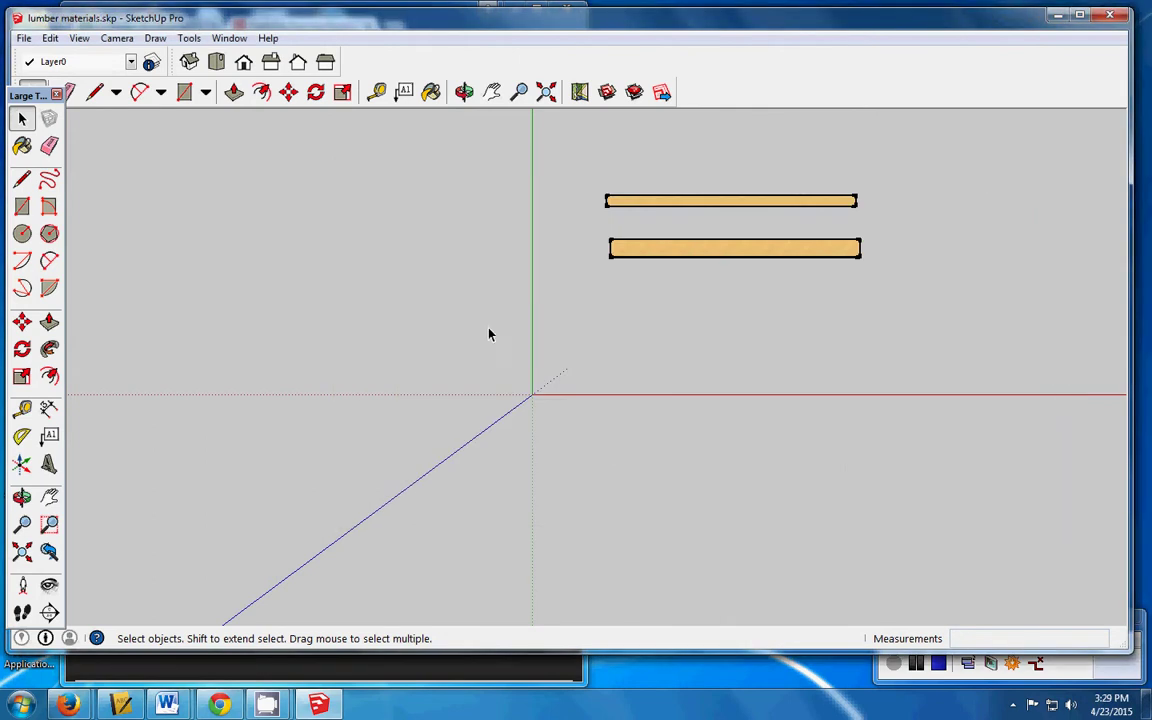